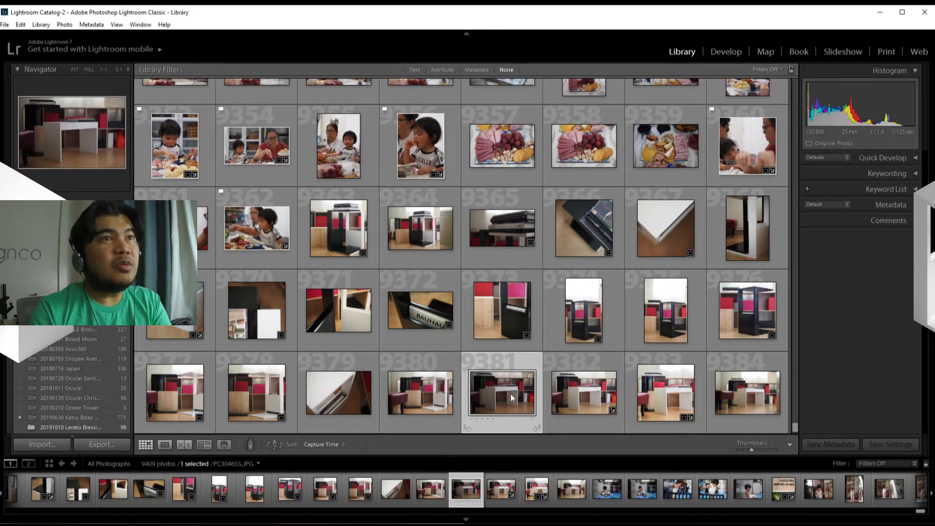
Browse the All Photographs grid for a furniture photo to work with.
{"action": "scroll", "coordinate": [385, 282], "scroll_direction": "up", "scroll_amount": 6}
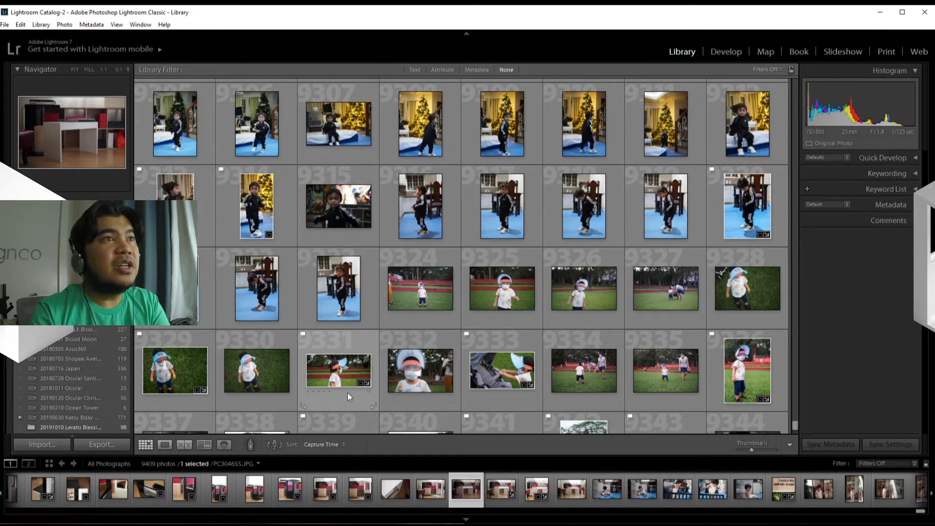
{"action": "scroll", "coordinate": [550, 379], "scroll_direction": "down", "scroll_amount": 5}
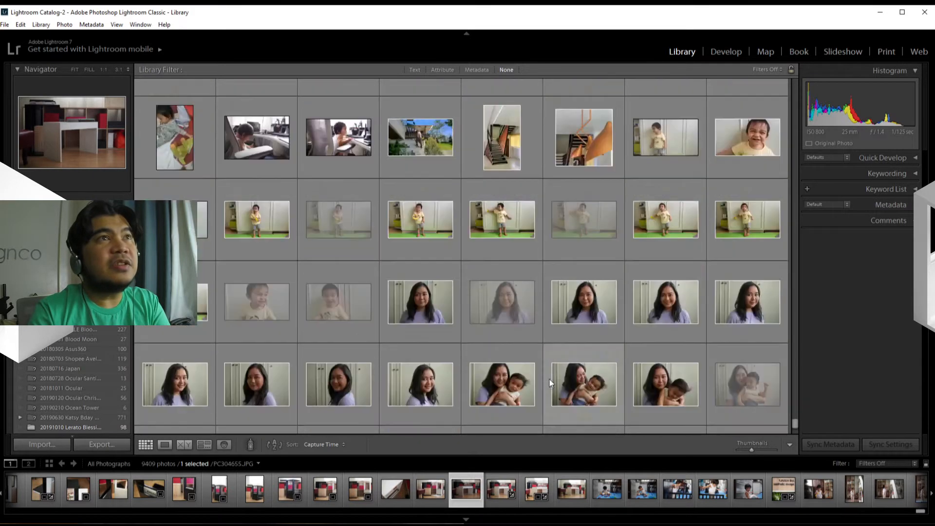
{"action": "scroll", "coordinate": [536, 344], "scroll_direction": "up", "scroll_amount": 2}
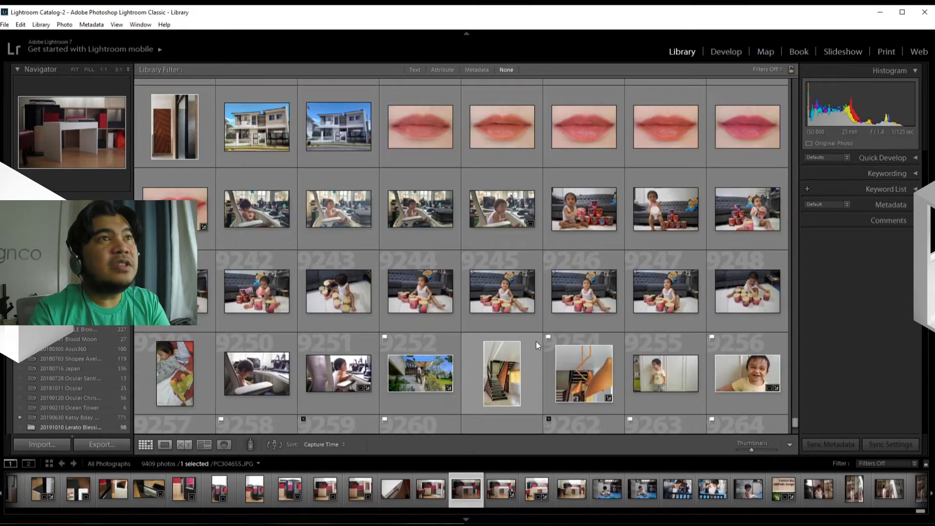
{"action": "scroll", "coordinate": [536, 341], "scroll_direction": "up", "scroll_amount": 3}
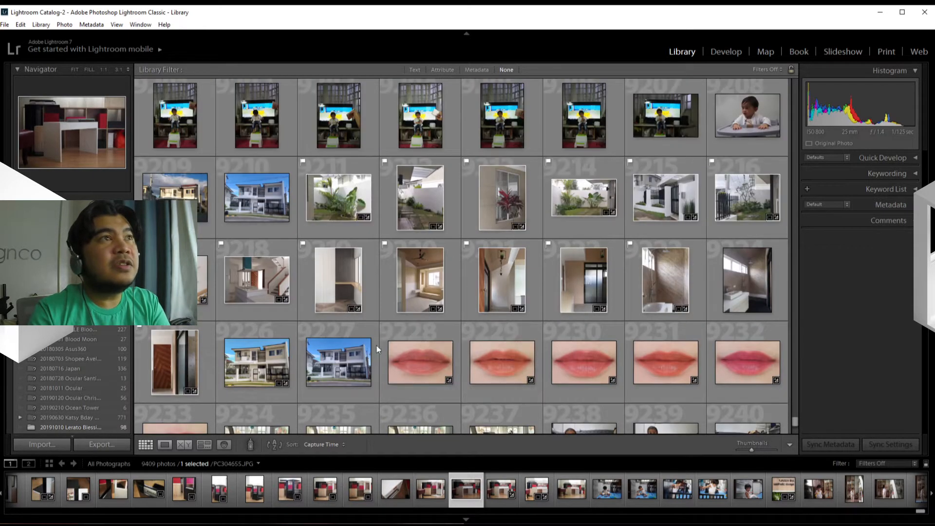
{"action": "scroll", "coordinate": [357, 336], "scroll_direction": "up", "scroll_amount": 2}
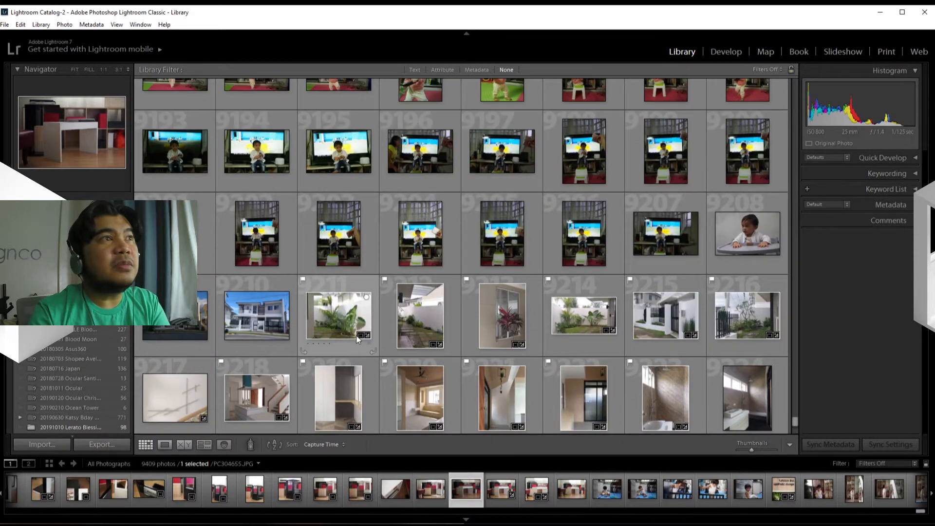
{"action": "scroll", "coordinate": [356, 337], "scroll_direction": "up", "scroll_amount": 10}
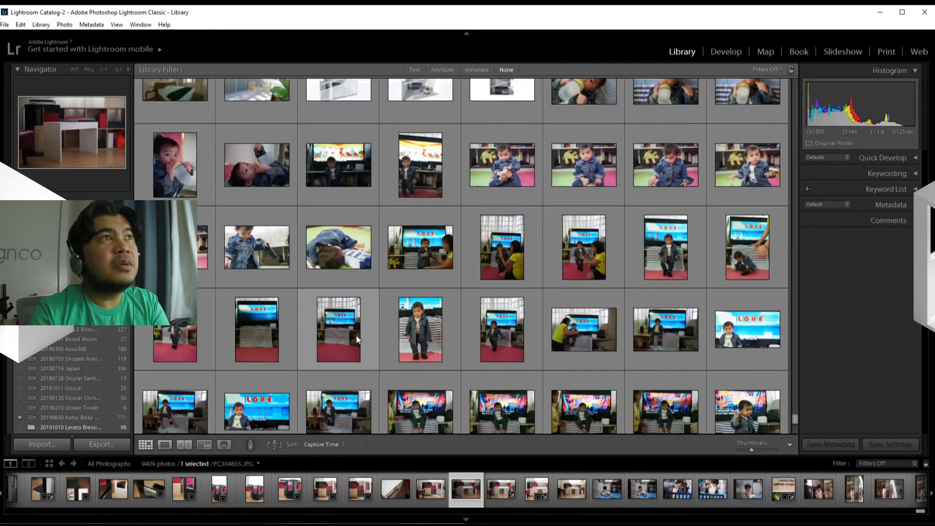
{"action": "scroll", "coordinate": [356, 336], "scroll_direction": "up", "scroll_amount": 5}
{"action": "scroll", "coordinate": [357, 336], "scroll_direction": "down", "scroll_amount": 10}
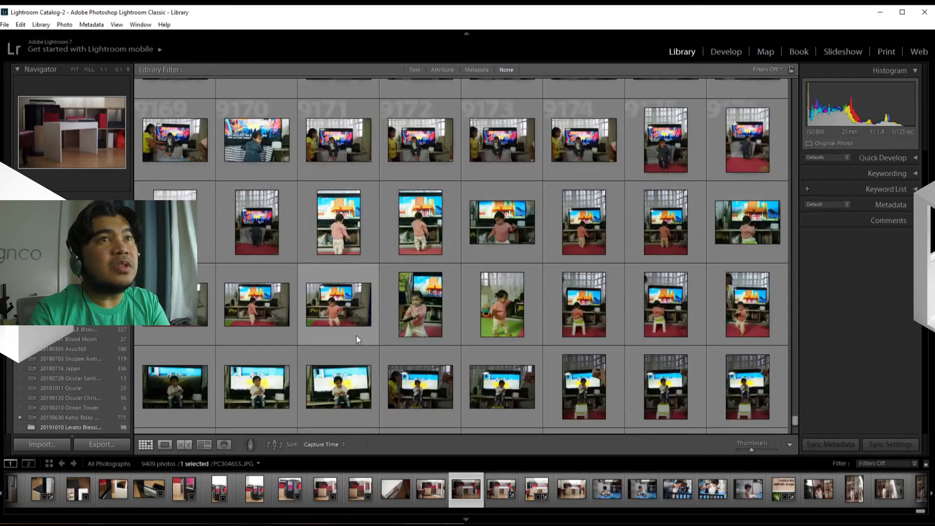
{"action": "scroll", "coordinate": [356, 336], "scroll_direction": "down", "scroll_amount": 20}
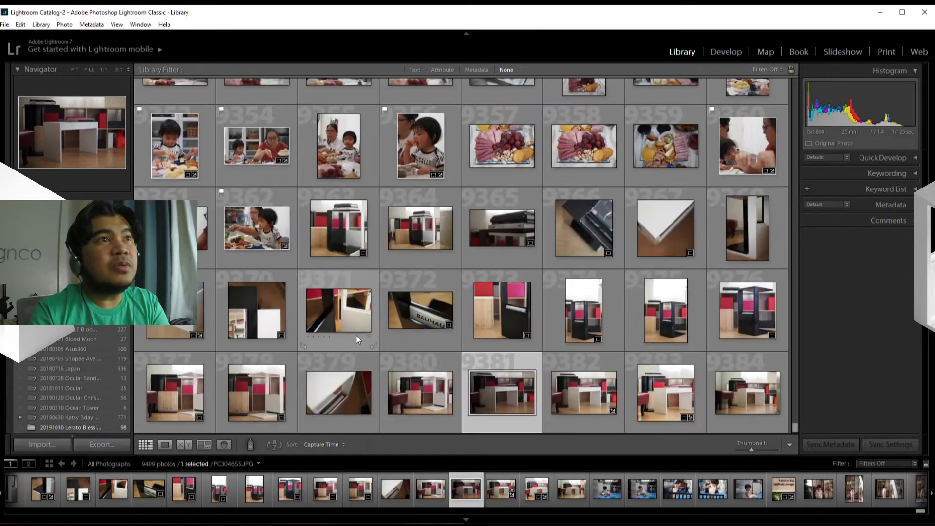
{"action": "scroll", "coordinate": [355, 335], "scroll_direction": "down", "scroll_amount": 3}
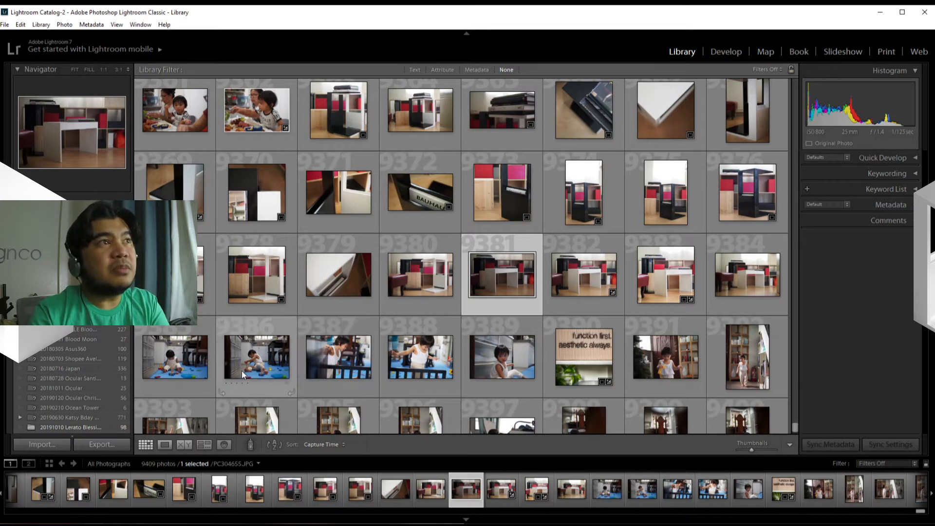
Open the square furniture photo PC304651.JPG in the enlarged single-photo view.
{"action": "left_click", "coordinate": [179, 287]}
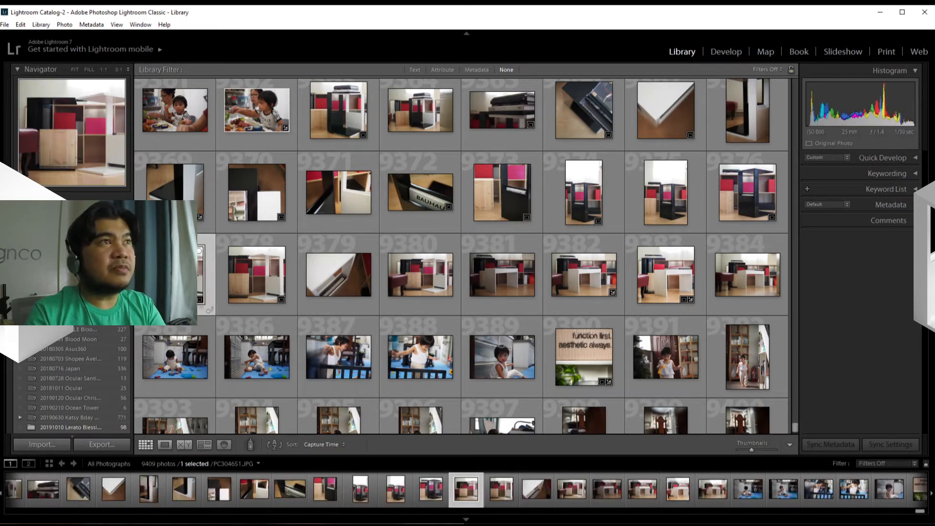
{"action": "double_click", "coordinate": [175, 288]}
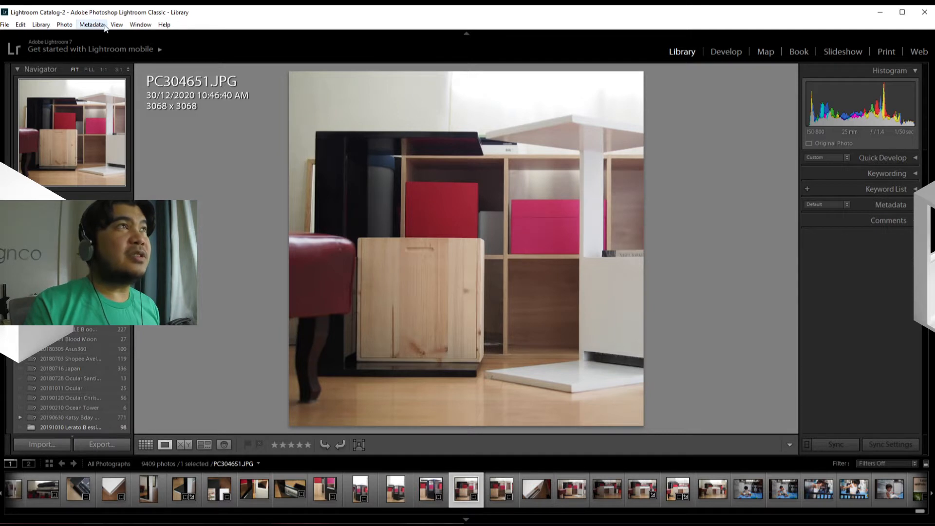
{"action": "left_click", "coordinate": [41, 24]}
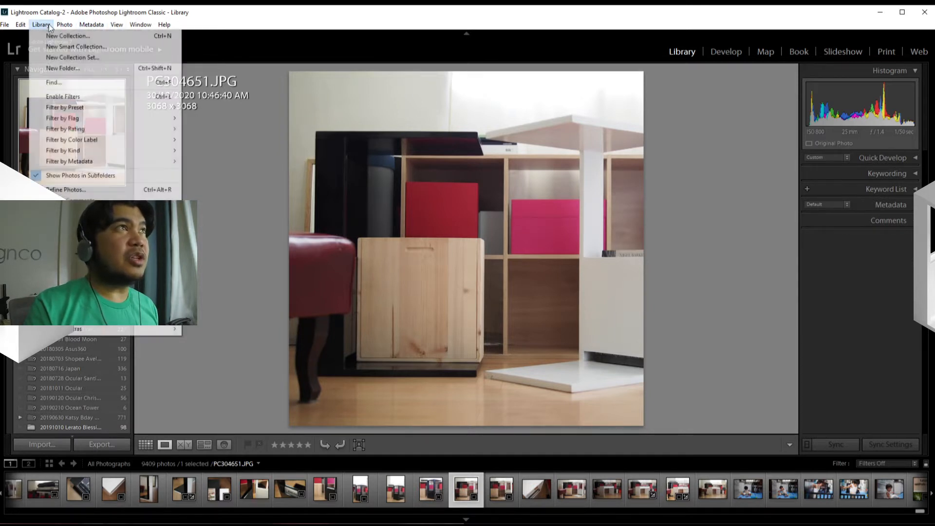
{"action": "left_click", "coordinate": [56, 25]}
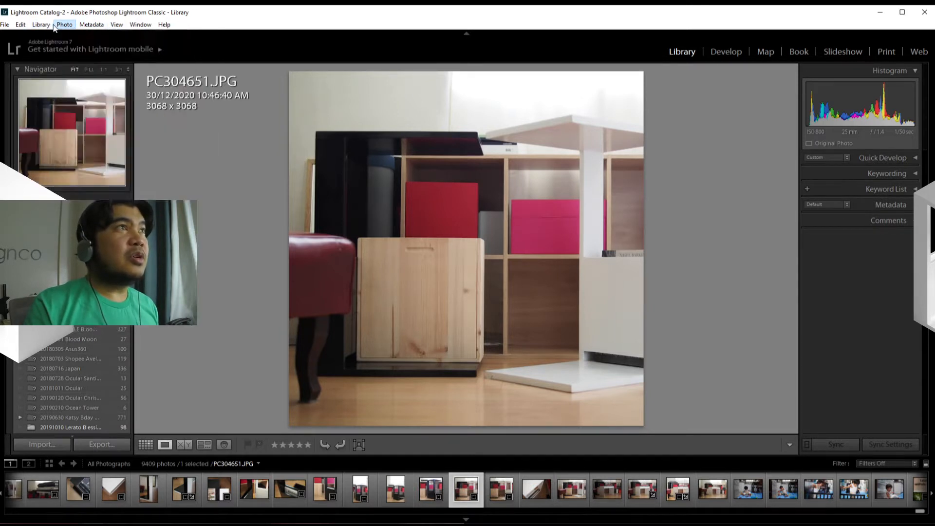
{"action": "left_click", "coordinate": [41, 24]}
{"action": "mouse_move", "coordinate": [10, 28]}
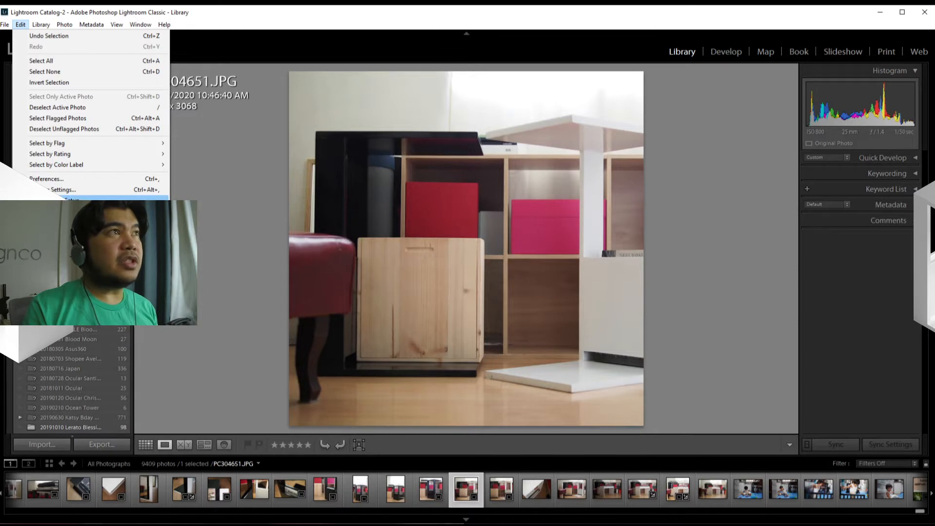
{"action": "left_click", "coordinate": [73, 202]}
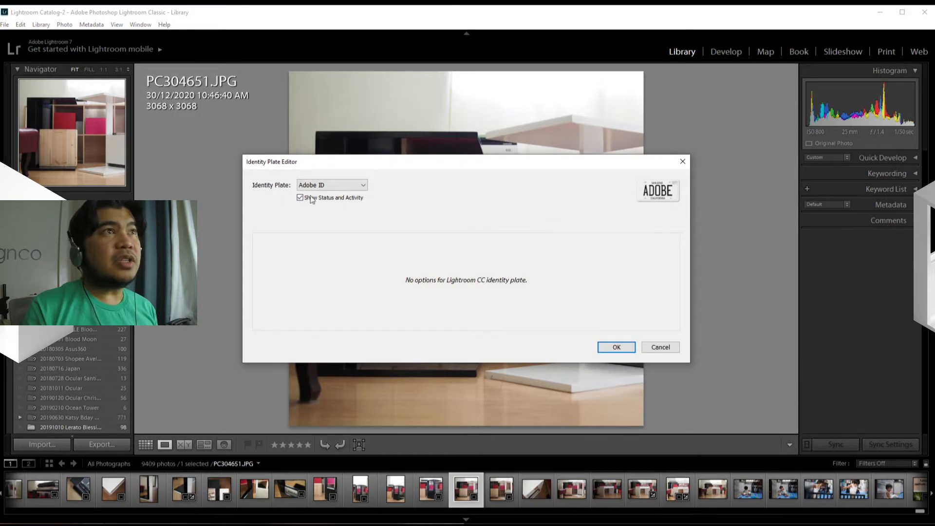
{"action": "left_click", "coordinate": [365, 187]}
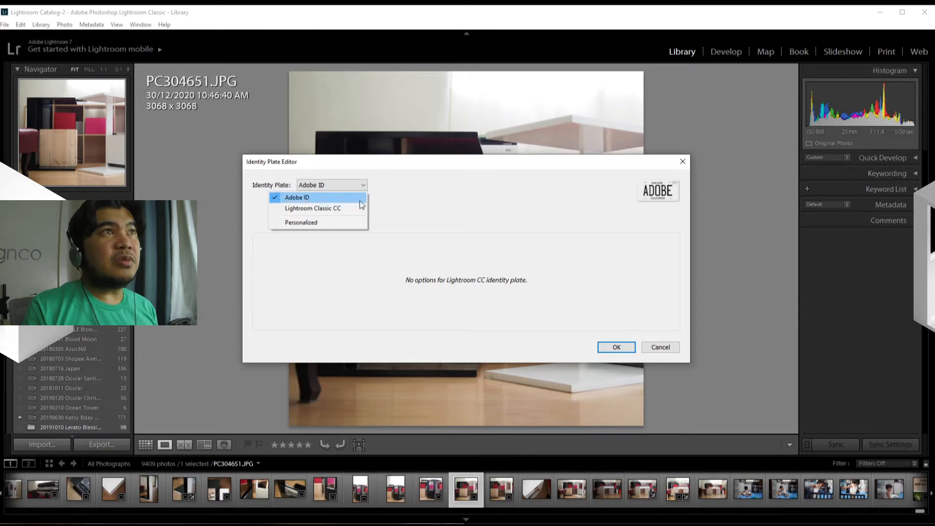
{"action": "left_click", "coordinate": [360, 208]}
{"action": "left_click", "coordinate": [363, 186]}
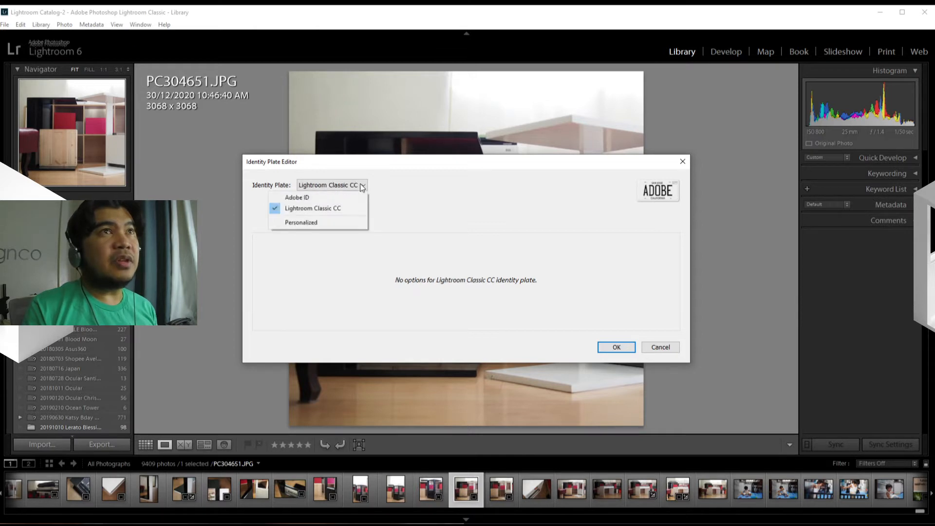
{"action": "left_click", "coordinate": [360, 197]}
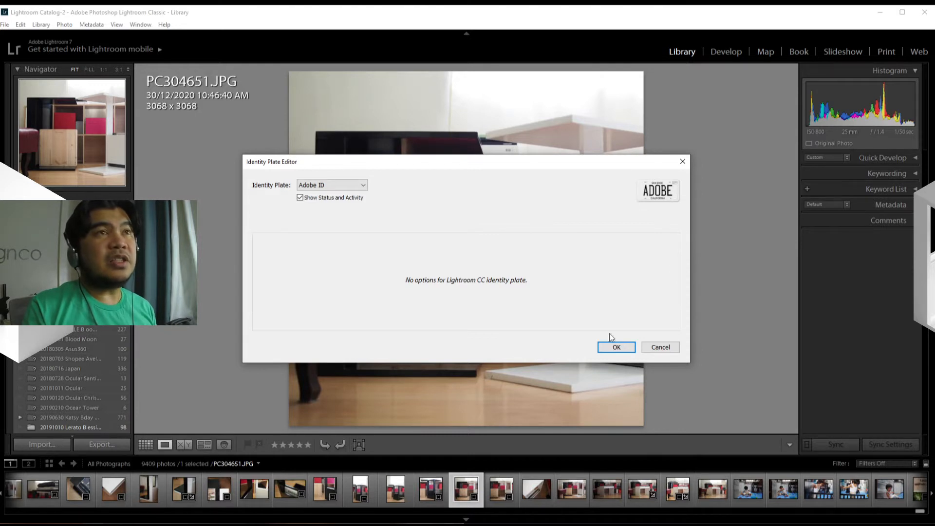
{"action": "left_click", "coordinate": [653, 347]}
Open the Watermark Editor and replace the default copyright text with the photographer's full name.
{"action": "left_click", "coordinate": [21, 25]}
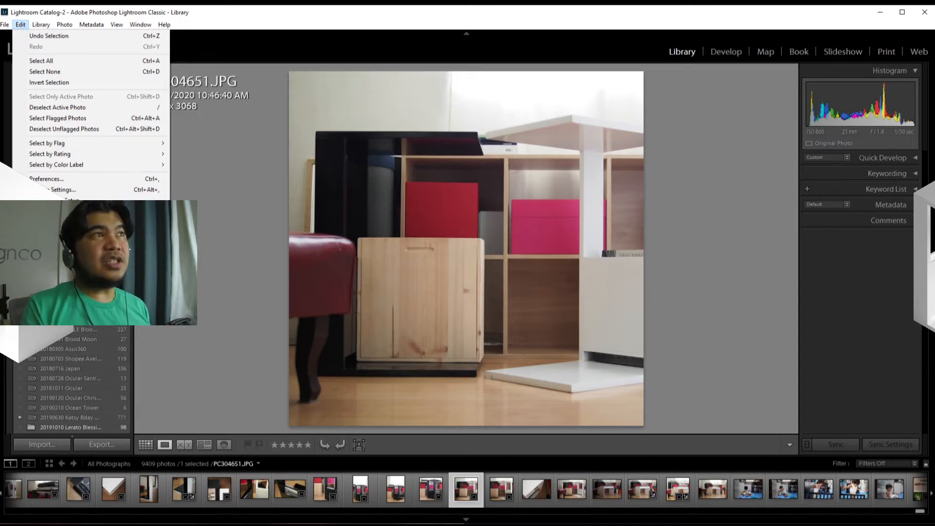
{"action": "left_click", "coordinate": [53, 211]}
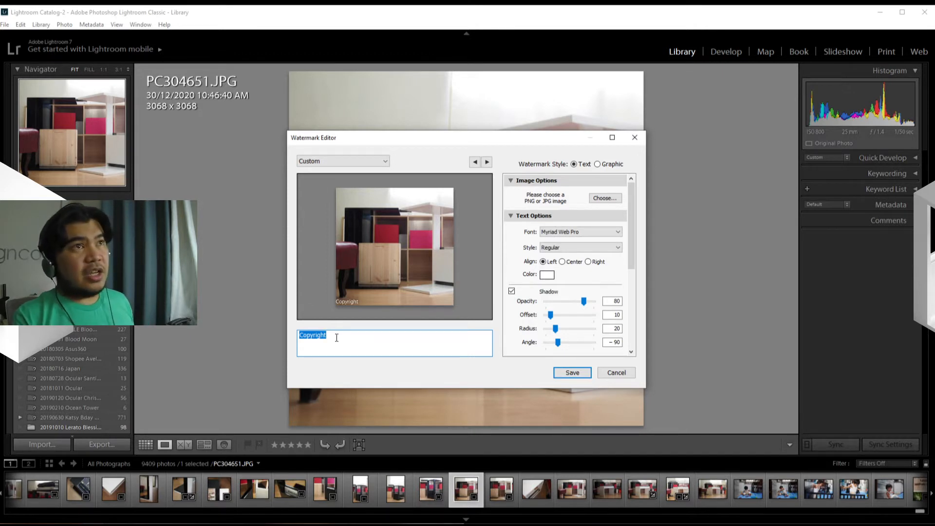
{"action": "type", "text": "Ma"}
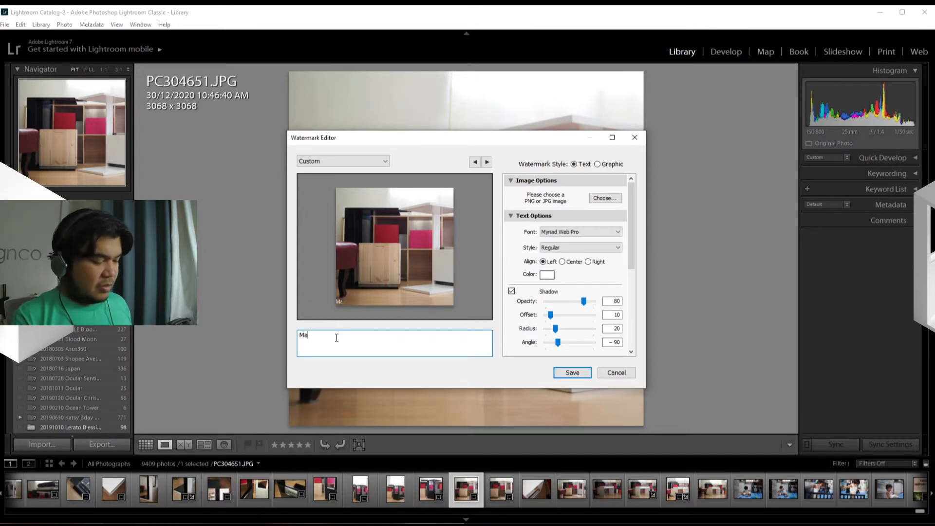
{"action": "type", "text": "rk Obra"}
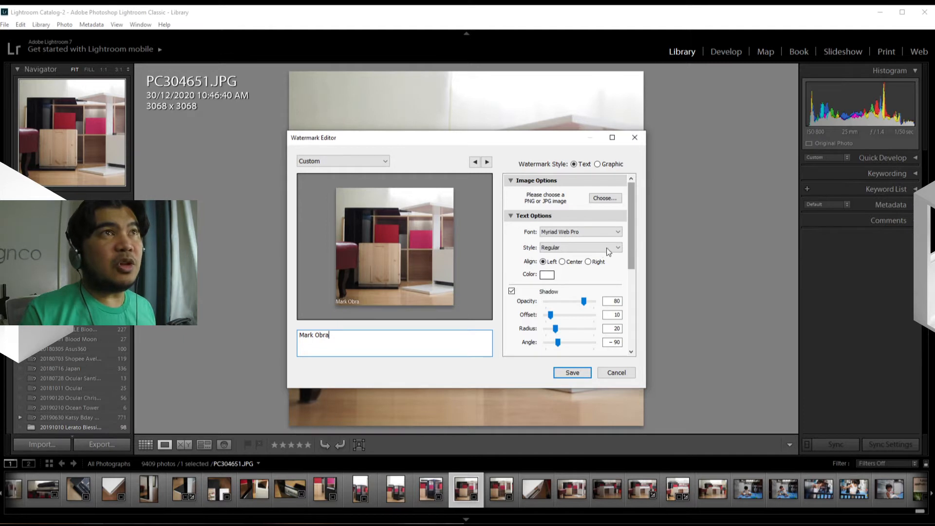
Try the Peignot-Thin and Pristina fonts on the watermark text.
{"action": "left_click", "coordinate": [617, 231]}
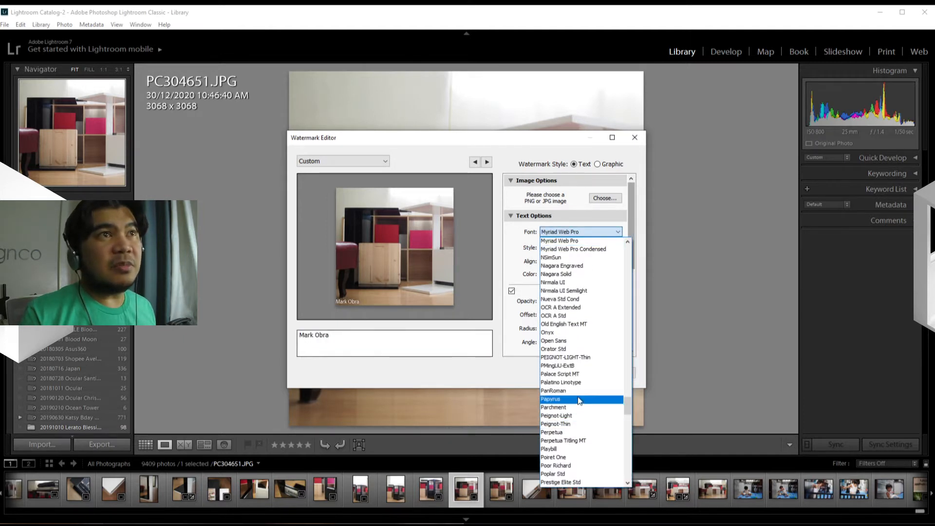
{"action": "left_click", "coordinate": [575, 425]}
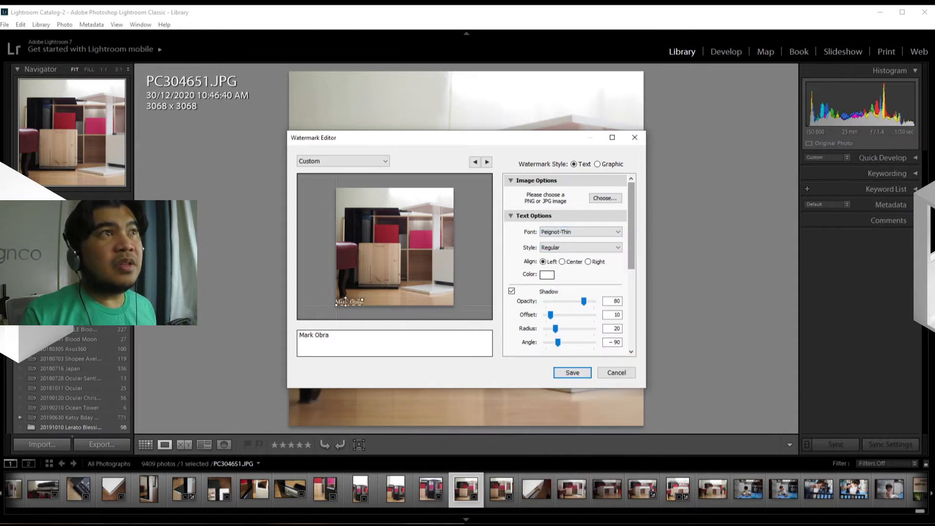
{"action": "left_click", "coordinate": [595, 231]}
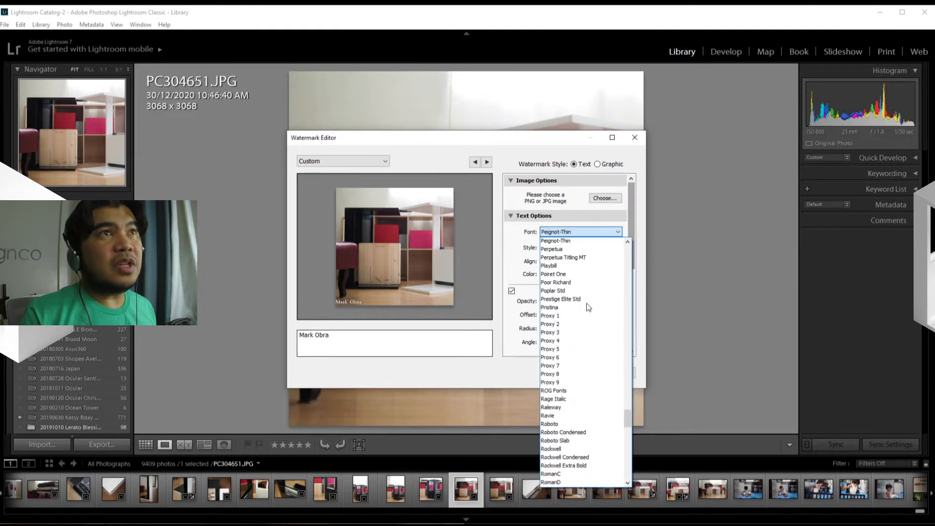
{"action": "scroll", "coordinate": [585, 399], "scroll_direction": "up", "scroll_amount": 1}
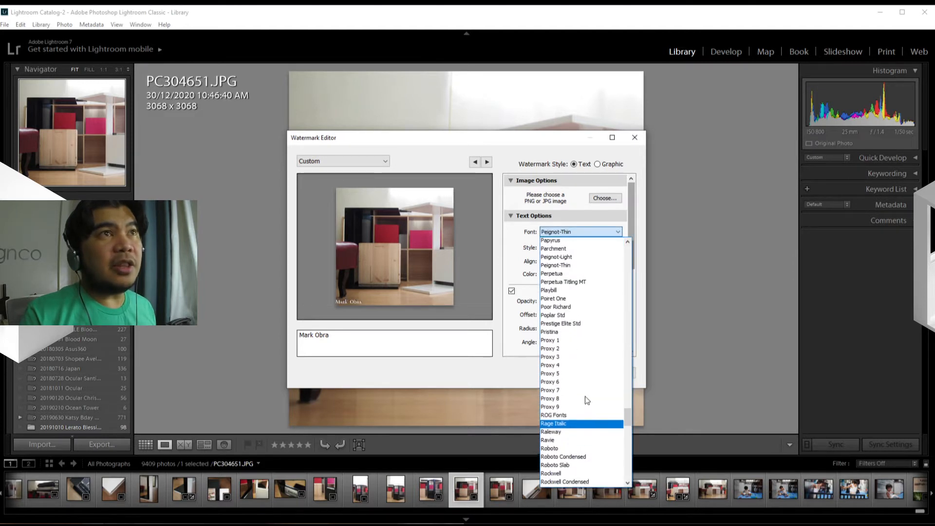
{"action": "left_click", "coordinate": [573, 335]}
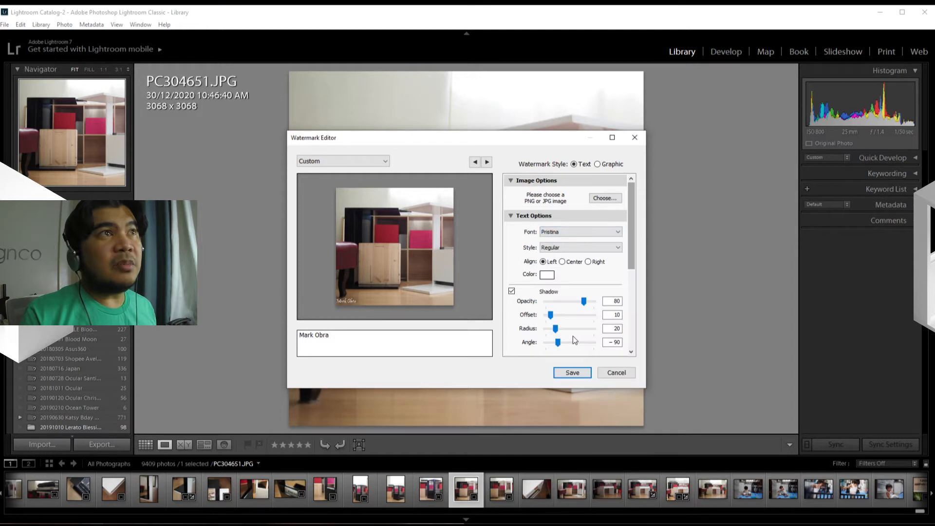
Set the watermark text's font to Technic.
{"action": "left_click", "coordinate": [572, 234]}
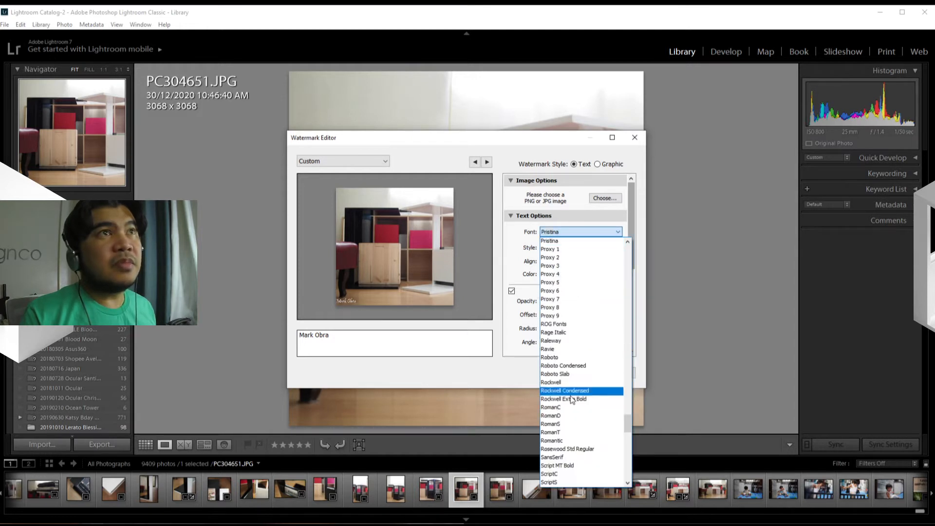
{"action": "scroll", "coordinate": [572, 407], "scroll_direction": "down", "scroll_amount": 8}
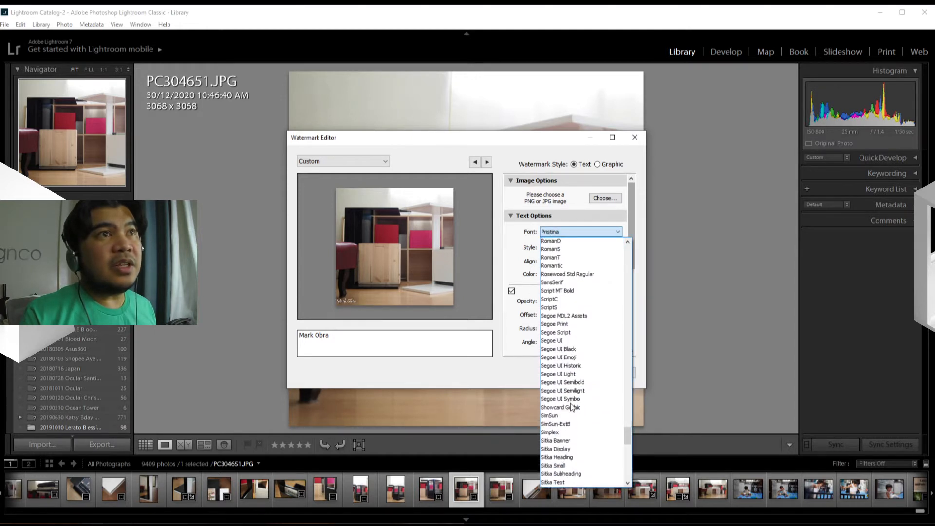
{"action": "scroll", "coordinate": [571, 403], "scroll_direction": "down", "scroll_amount": 9}
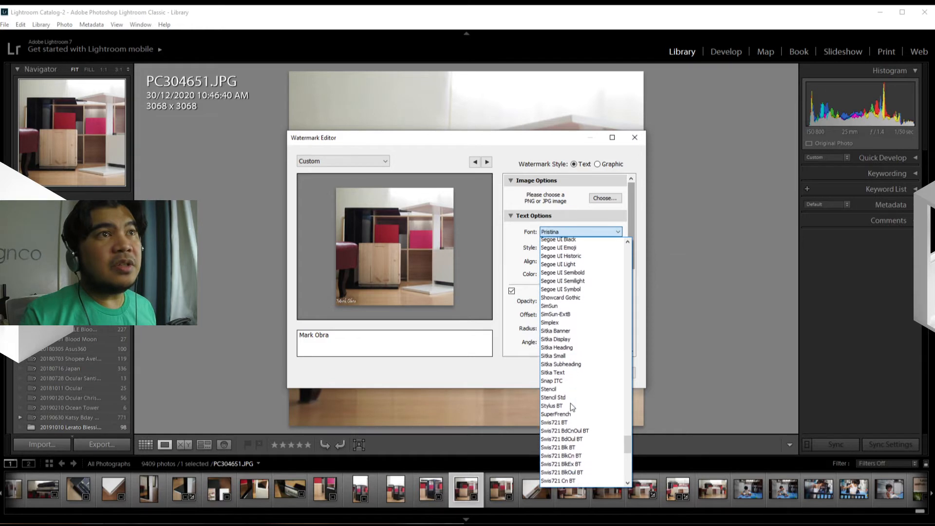
{"action": "scroll", "coordinate": [571, 407], "scroll_direction": "down", "scroll_amount": 1}
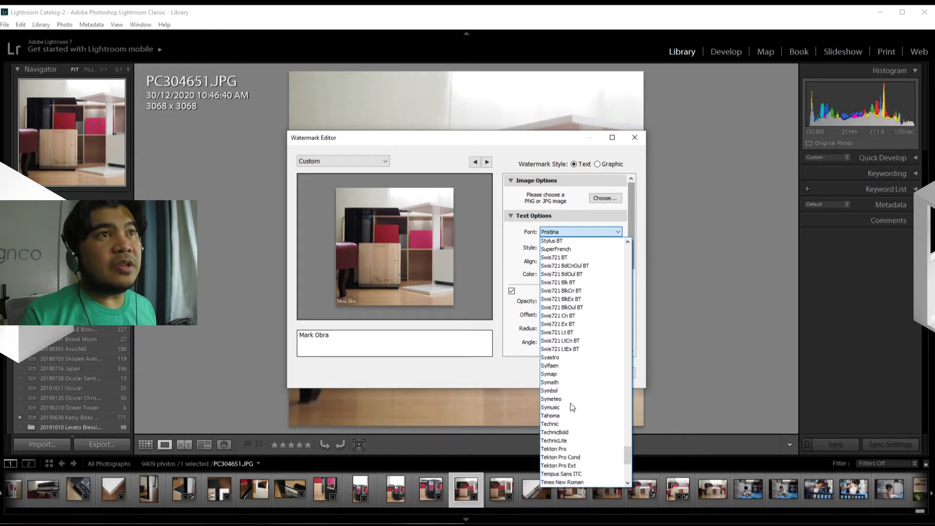
{"action": "left_click", "coordinate": [557, 424]}
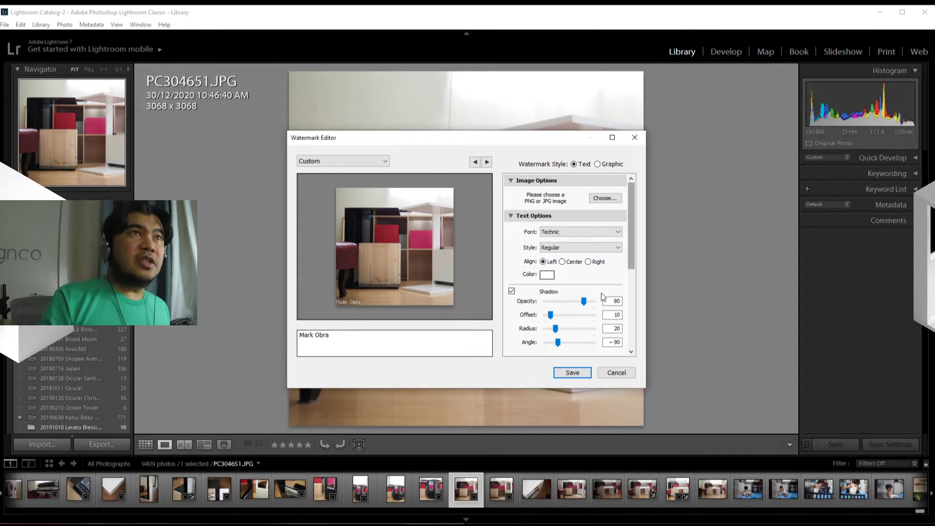
Set the watermark text's style to Bold and try center alignment.
{"action": "left_click", "coordinate": [586, 248]}
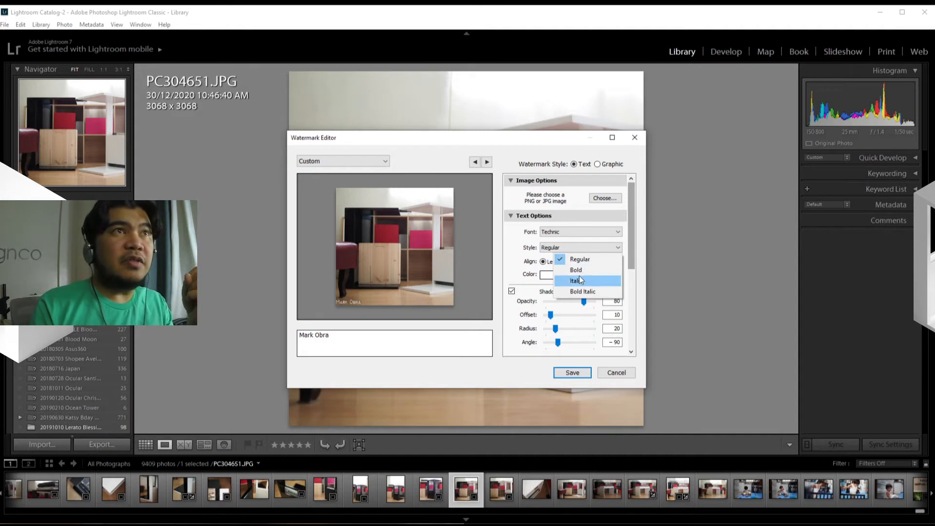
{"action": "left_click", "coordinate": [579, 271]}
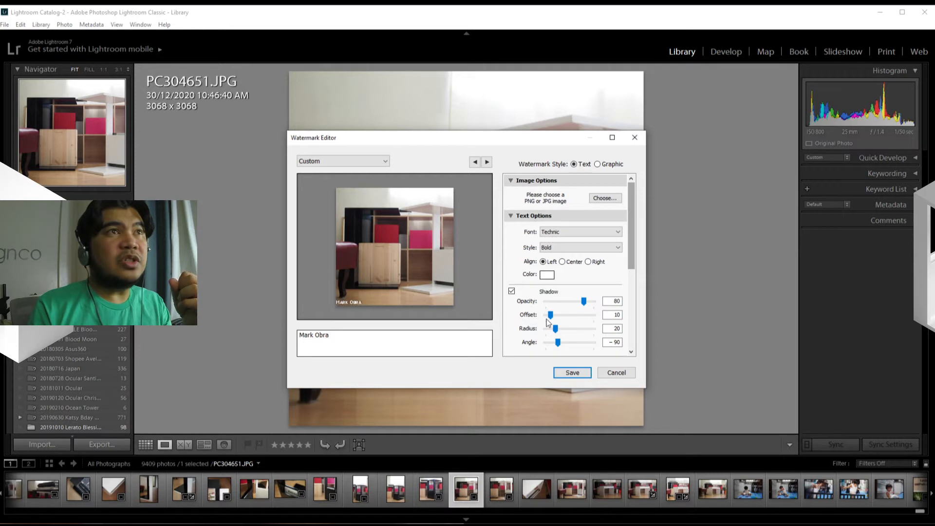
{"action": "left_click", "coordinate": [563, 263]}
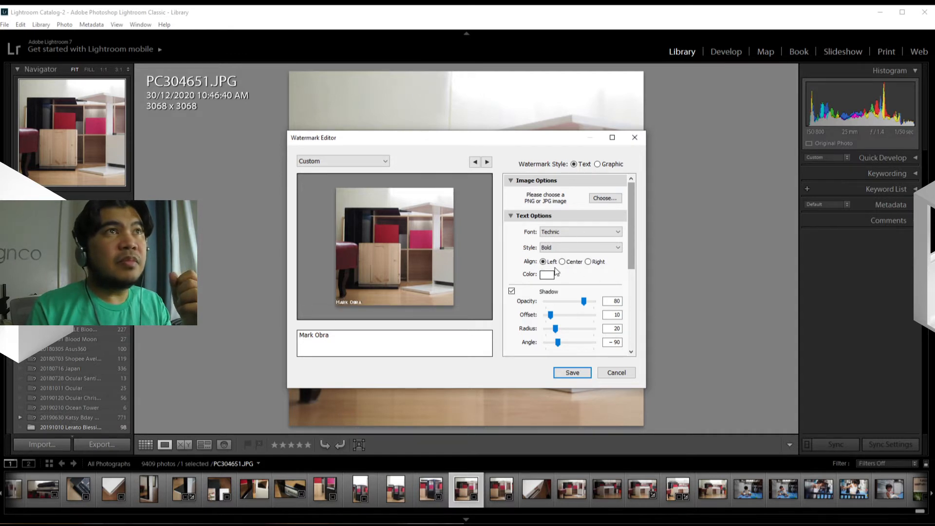
Try the watermark text without its shadow, and turn the shadow back on.
{"action": "left_click_drag", "start_coordinate": [635, 239], "coordinate": [632, 218]}
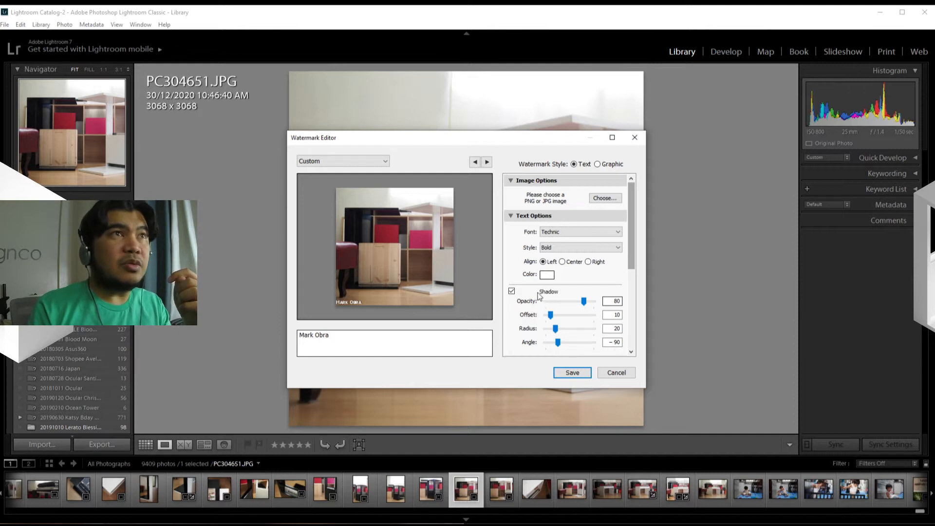
{"action": "left_click", "coordinate": [511, 291]}
{"action": "left_click", "coordinate": [511, 292]}
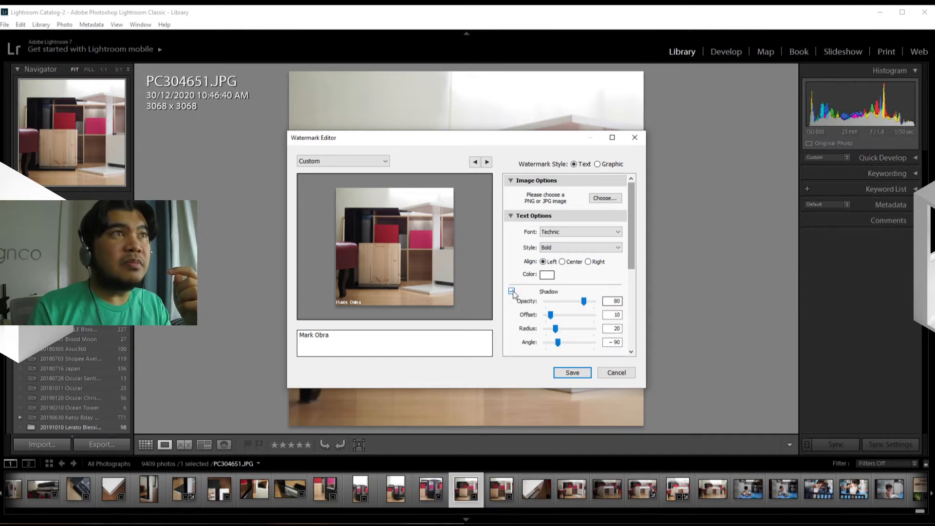
{"action": "left_click", "coordinate": [511, 292]}
{"action": "left_click", "coordinate": [511, 292]}
{"action": "mouse_move", "coordinate": [365, 295]}
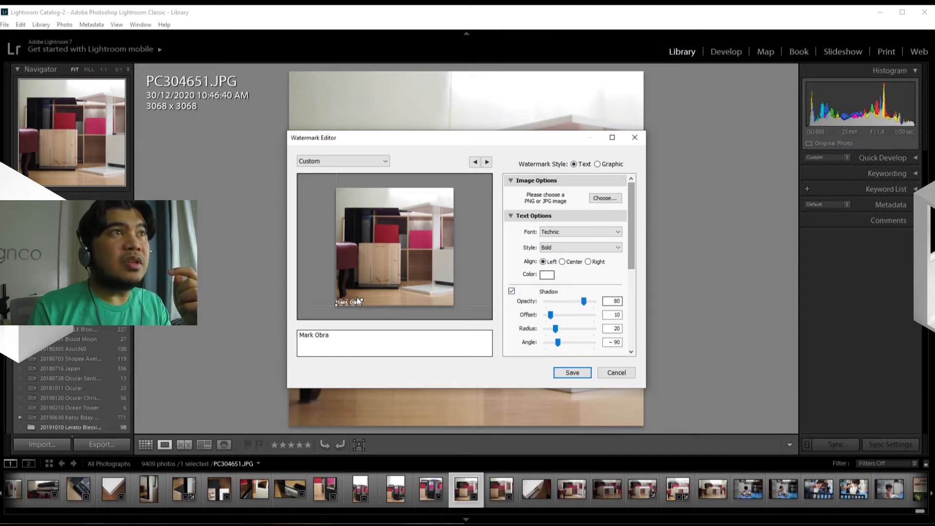
{"action": "left_click", "coordinate": [511, 292]}
{"action": "left_click", "coordinate": [512, 291]}
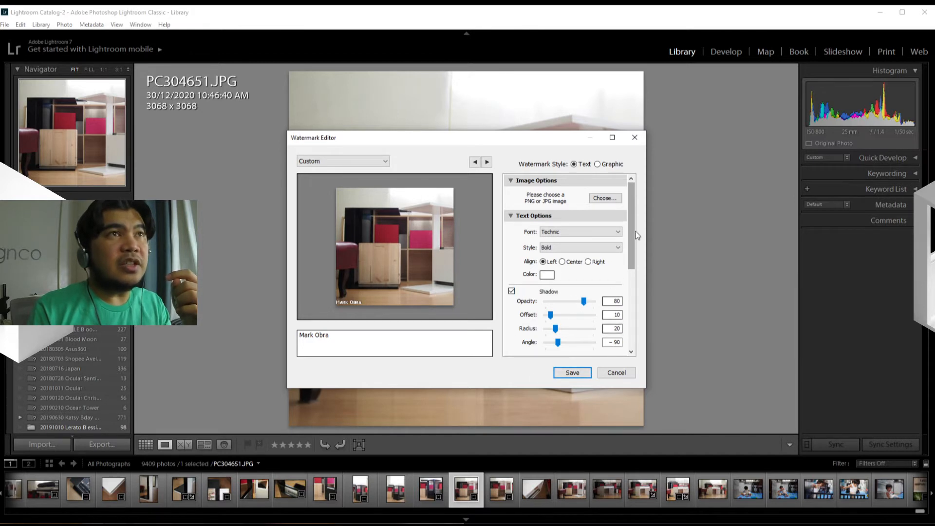
Collapse the text options and try proportional watermark sizes of 150 and 25, then restore the size to 10.
{"action": "scroll", "coordinate": [633, 235], "scroll_direction": "down", "scroll_amount": 3}
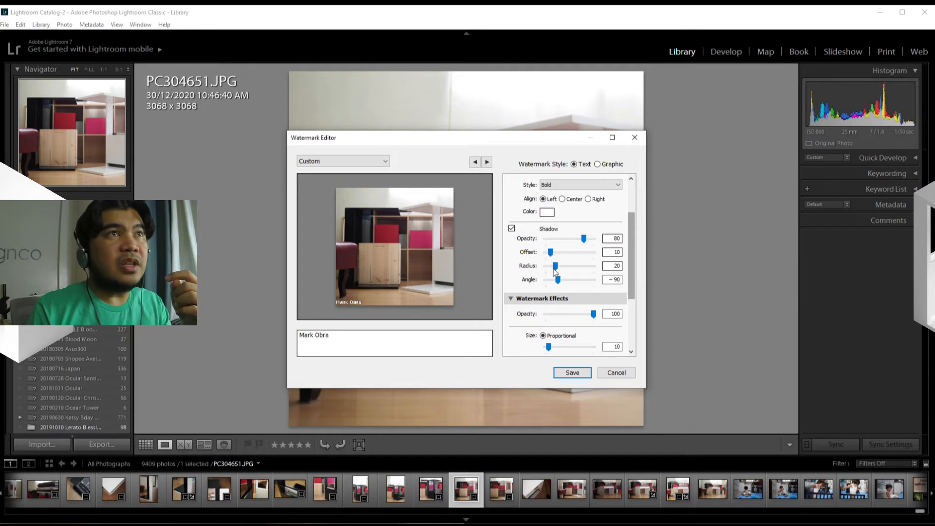
{"action": "left_click_drag", "start_coordinate": [633, 291], "coordinate": [633, 273]}
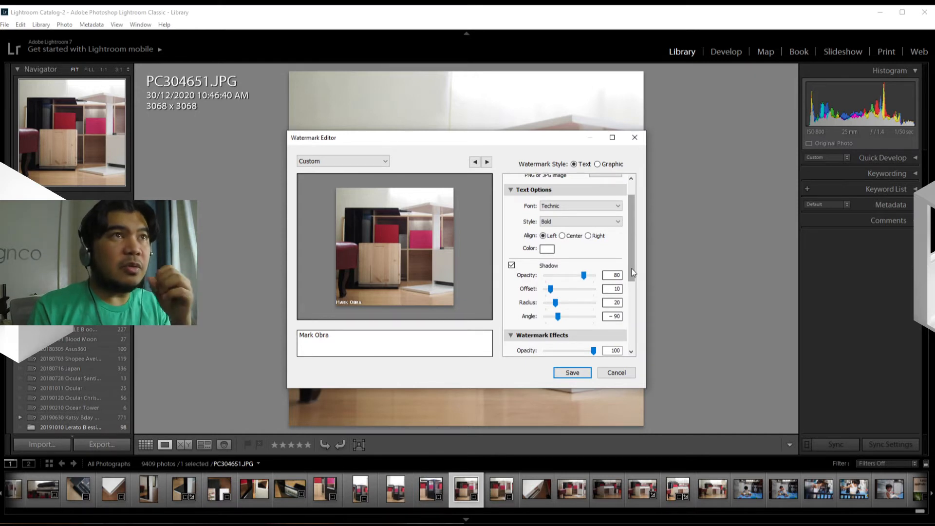
{"action": "left_click", "coordinate": [512, 191]}
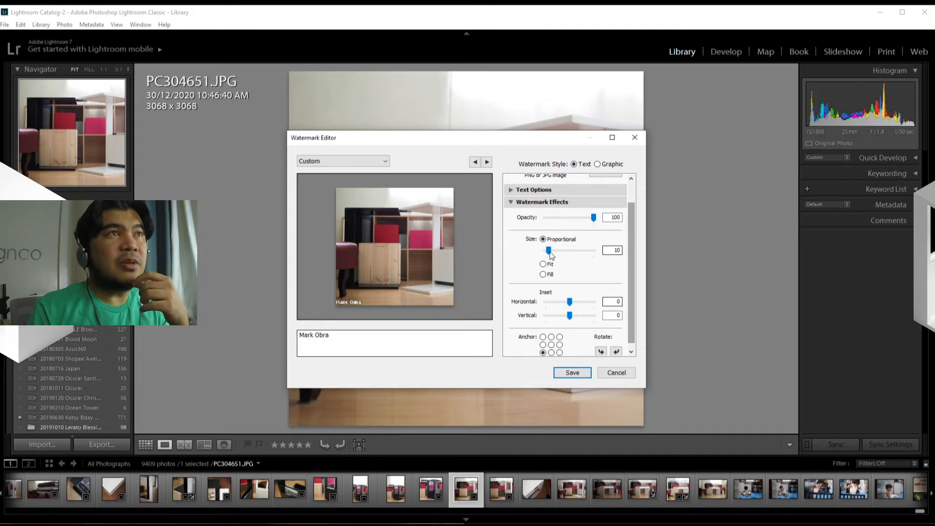
{"action": "left_click_drag", "start_coordinate": [549, 250], "coordinate": [613, 253]}
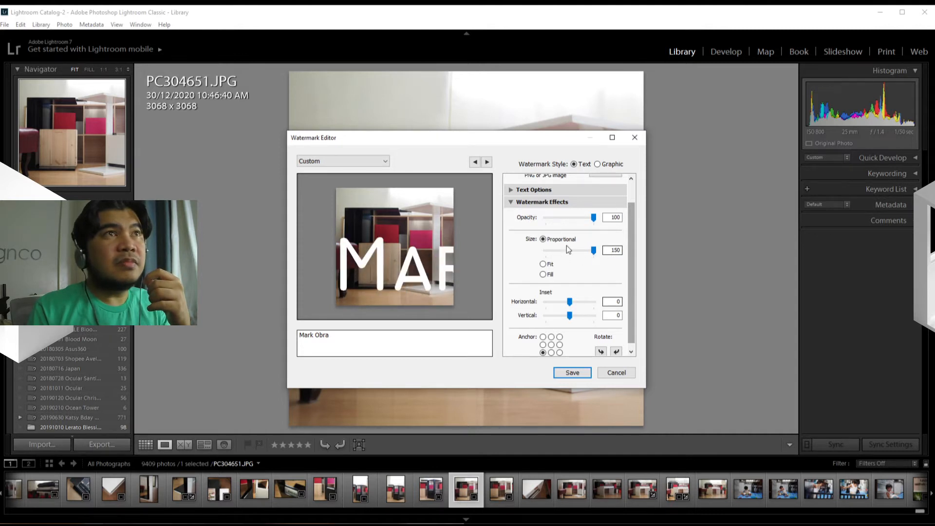
{"action": "left_click_drag", "start_coordinate": [595, 251], "coordinate": [555, 257]}
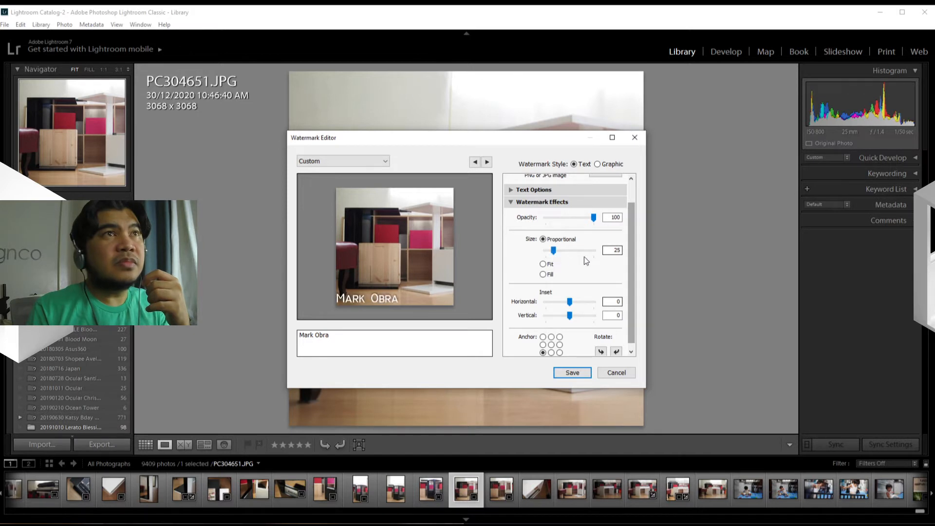
{"action": "double_click", "coordinate": [615, 250]}
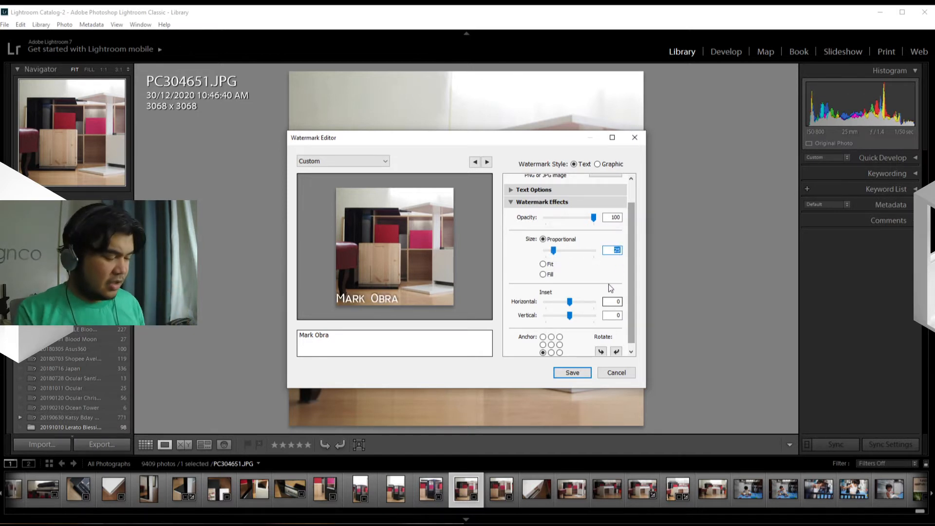
{"action": "type", "text": "10"}
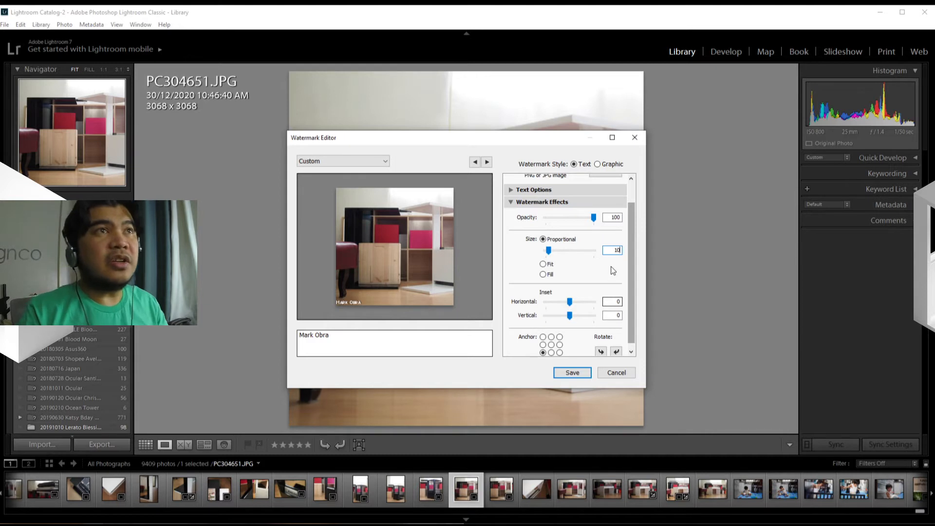
Try the Fit and Fill sizing options on the watermark, and return to Proportional.
{"action": "left_click", "coordinate": [543, 264]}
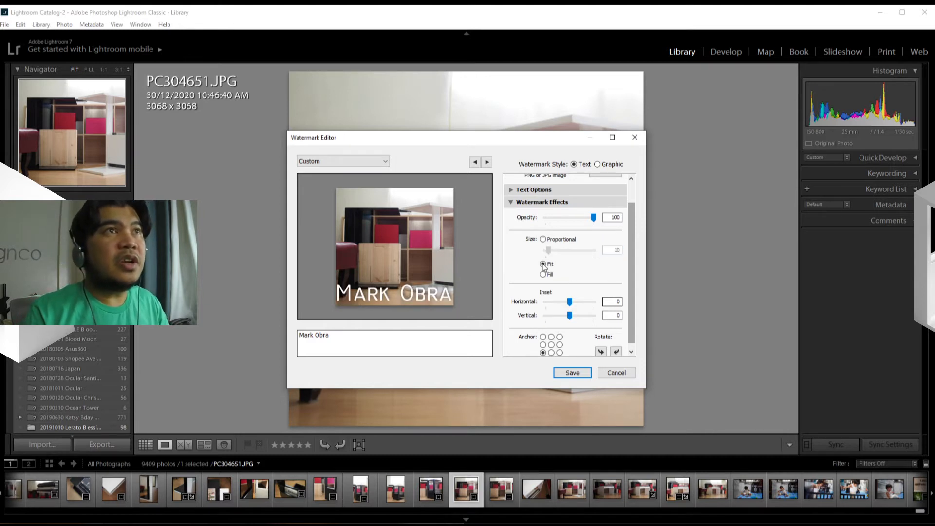
{"action": "left_click", "coordinate": [544, 274]}
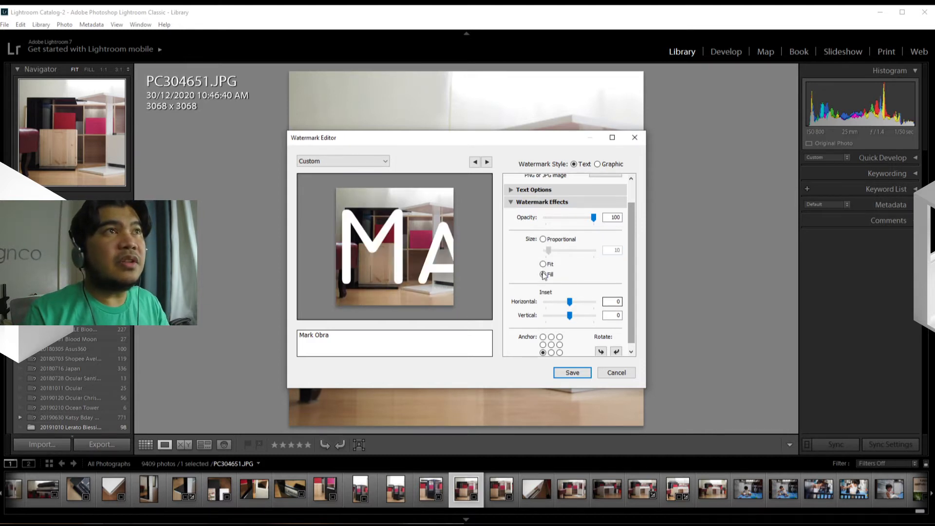
{"action": "left_click", "coordinate": [543, 264]}
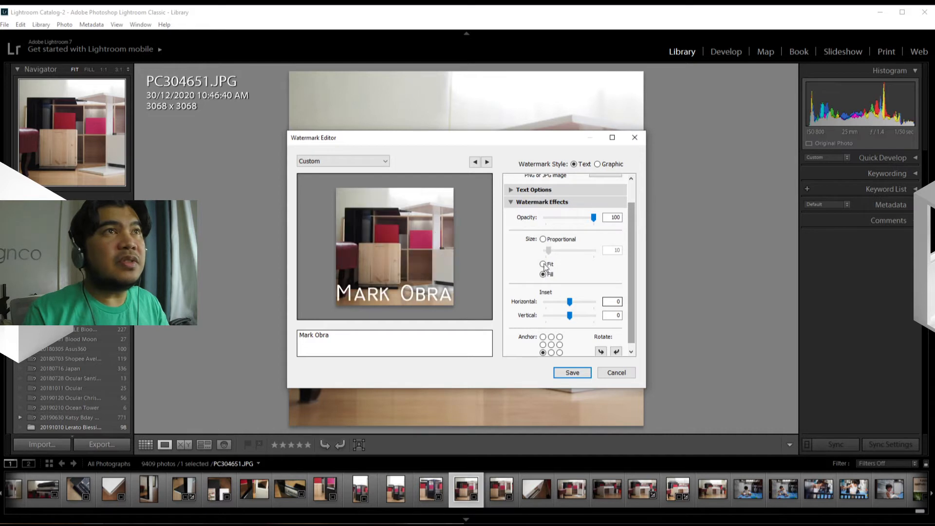
{"action": "left_click", "coordinate": [543, 275]}
{"action": "left_click", "coordinate": [543, 264]}
{"action": "left_click", "coordinate": [544, 275]}
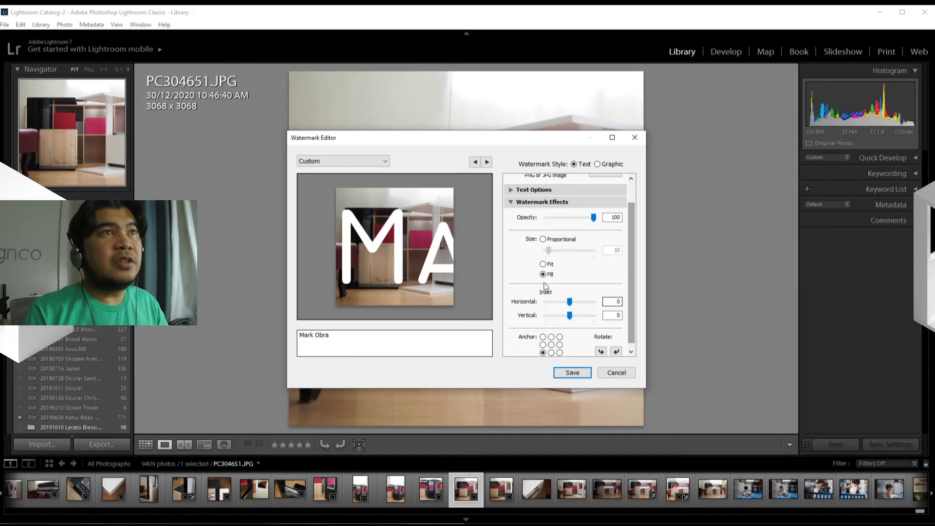
{"action": "left_click", "coordinate": [543, 239]}
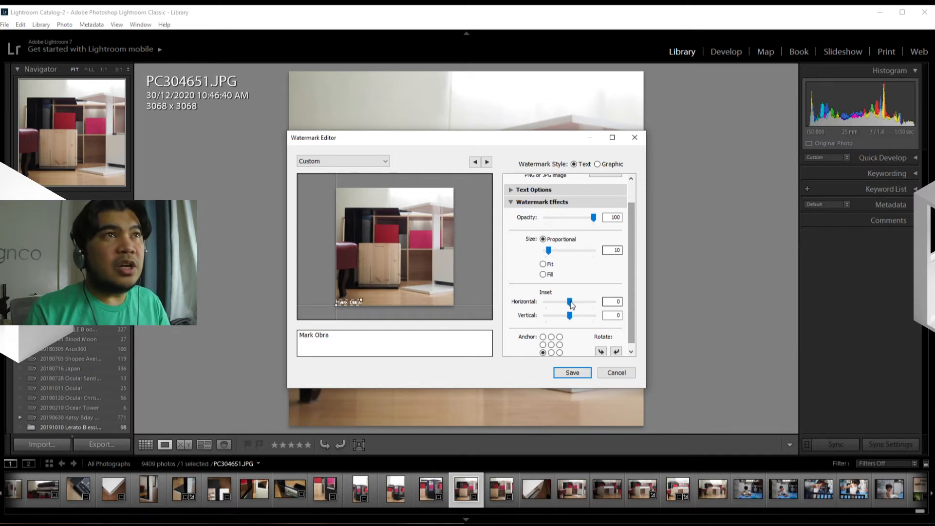
Set the watermark's horizontal and vertical insets to 5.
{"action": "left_click_drag", "start_coordinate": [570, 302], "coordinate": [580, 302]}
{"action": "left_click", "coordinate": [614, 302]}
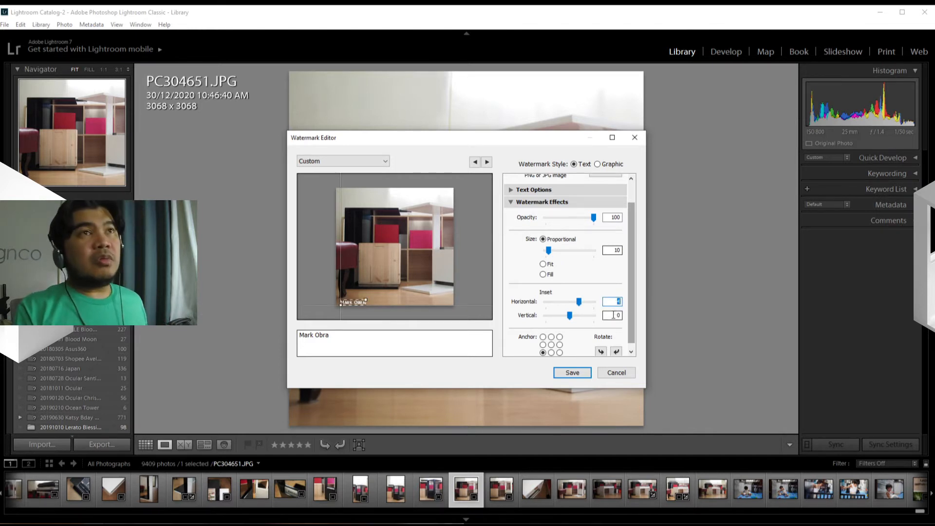
{"action": "type", "text": "5"}
{"action": "left_click", "coordinate": [611, 315]}
{"action": "type", "text": "5"}
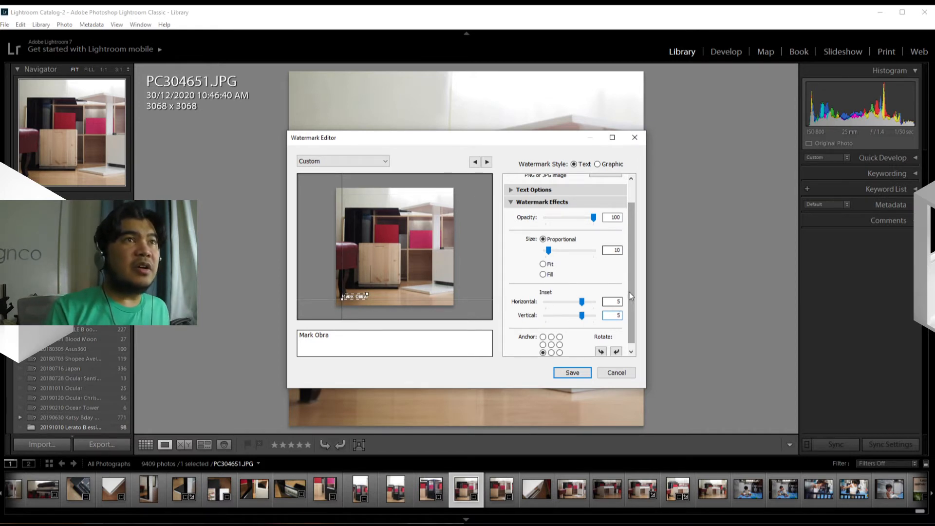
Try anchoring the watermark at the photo's corners, sides and center, and return it to the bottom-left corner.
{"action": "scroll", "coordinate": [590, 353], "scroll_direction": "down", "scroll_amount": 1}
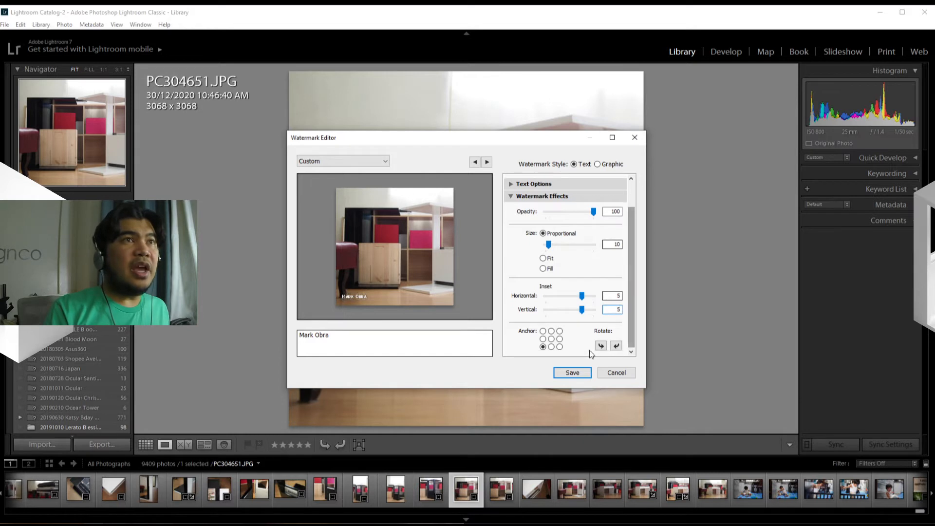
{"action": "left_click", "coordinate": [544, 332]}
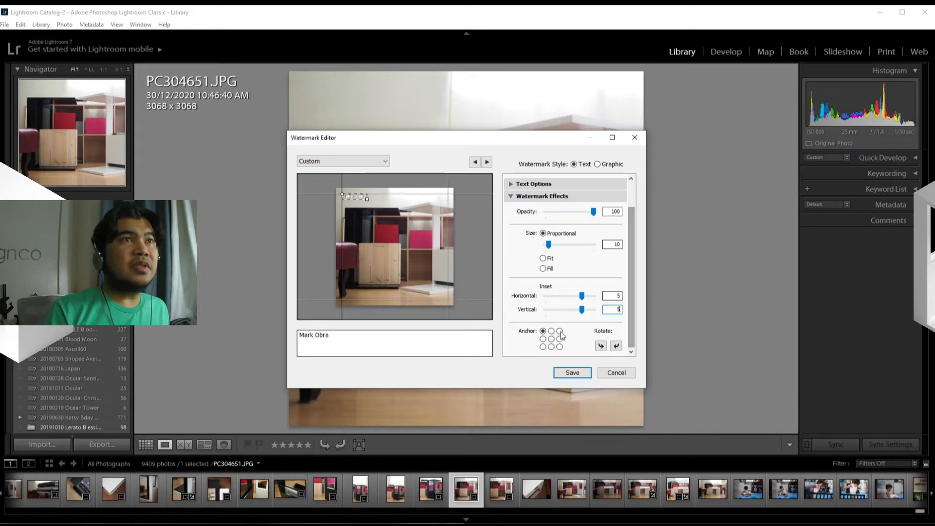
{"action": "left_click", "coordinate": [560, 331]}
{"action": "left_click", "coordinate": [543, 347]}
{"action": "left_click", "coordinate": [551, 339]}
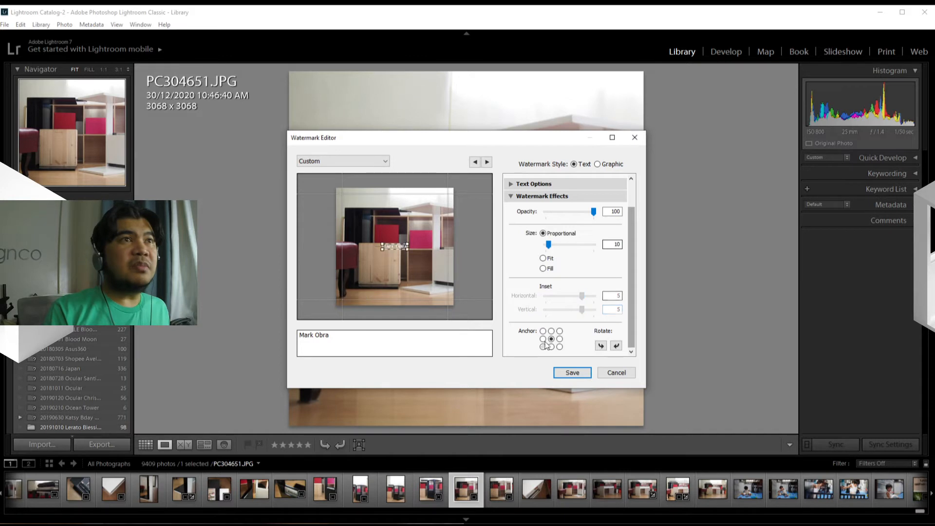
{"action": "left_click", "coordinate": [543, 339]}
{"action": "left_click", "coordinate": [543, 331]}
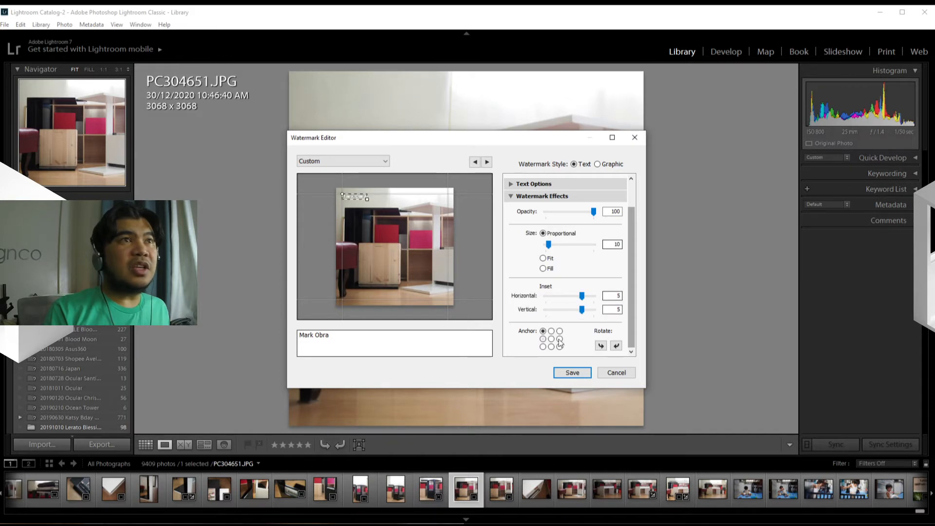
{"action": "left_click", "coordinate": [560, 339]}
{"action": "left_click", "coordinate": [559, 347]}
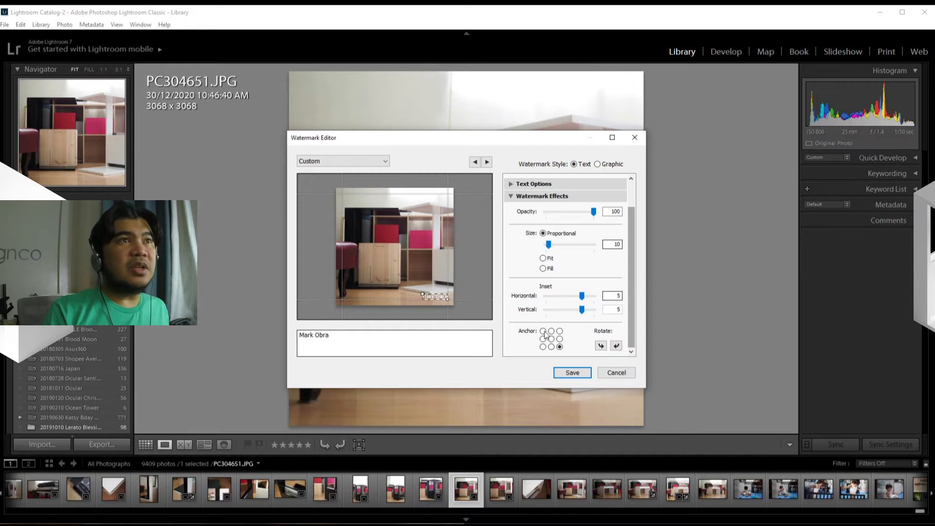
{"action": "left_click", "coordinate": [544, 332]}
{"action": "left_click", "coordinate": [560, 331]}
{"action": "left_click", "coordinate": [543, 347]}
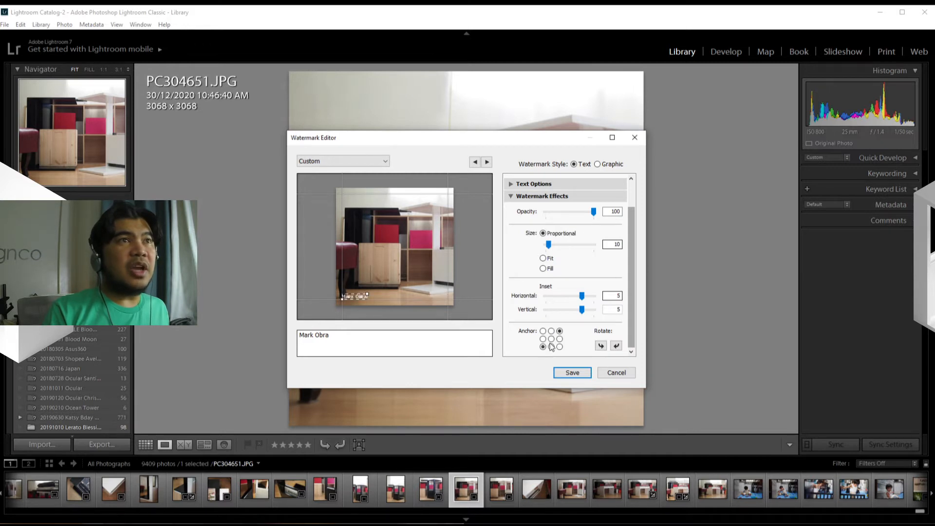
{"action": "left_click", "coordinate": [559, 340]}
{"action": "left_click", "coordinate": [543, 339]}
{"action": "left_click", "coordinate": [559, 346]}
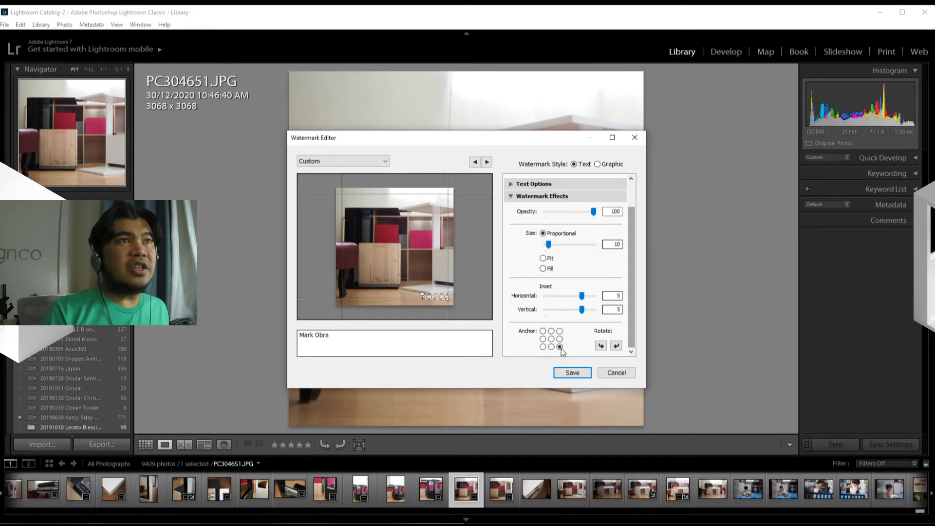
{"action": "left_click", "coordinate": [543, 347]}
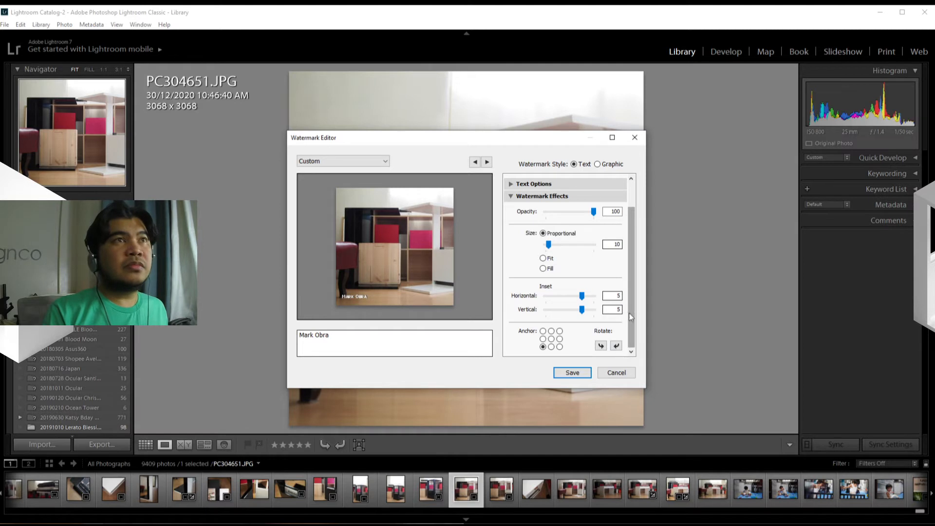
Save the watermark as a new preset named with the photographer's abbreviated name followed by "Text".
{"action": "left_click_drag", "start_coordinate": [631, 252], "coordinate": [634, 209]}
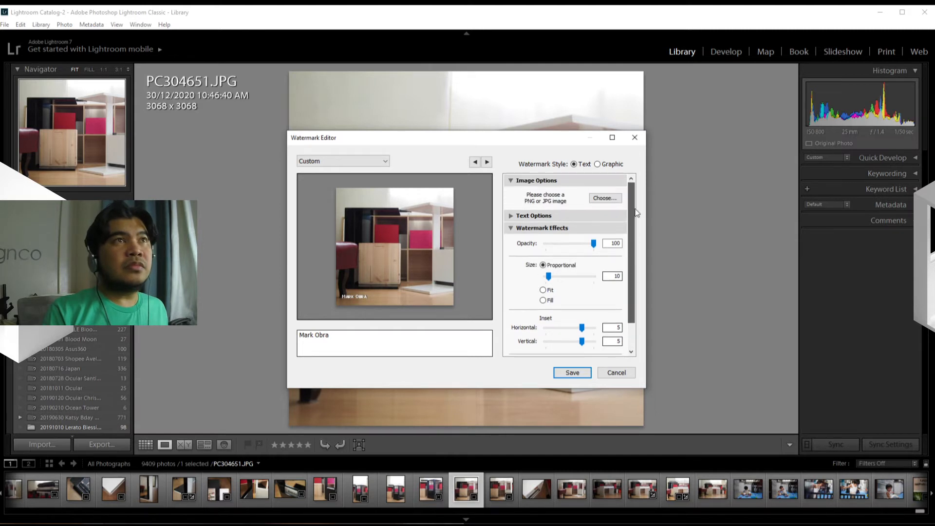
{"action": "left_click", "coordinate": [512, 229]}
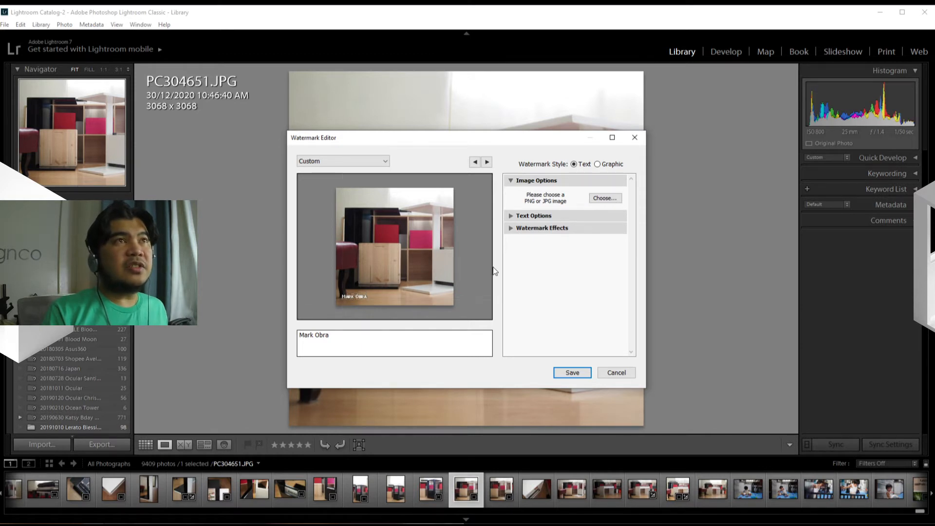
{"action": "left_click", "coordinate": [562, 372]}
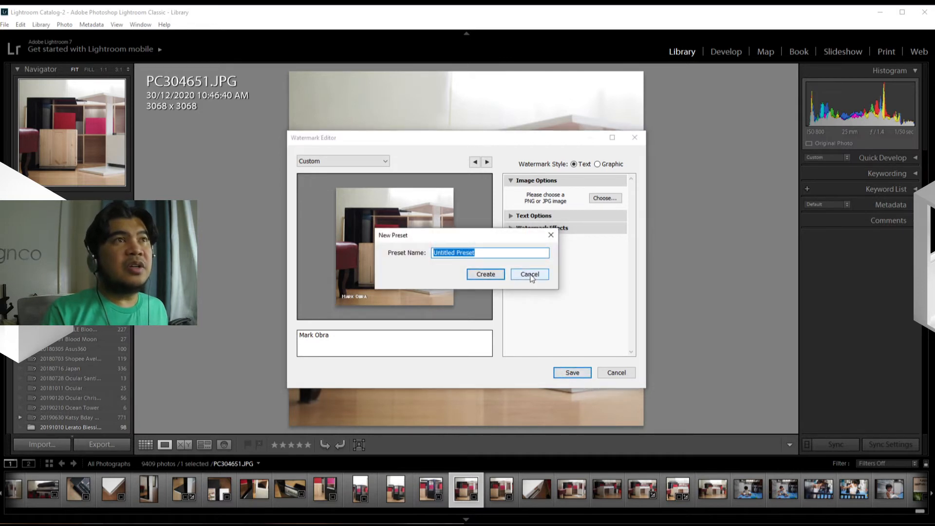
{"action": "type", "text": "M"}
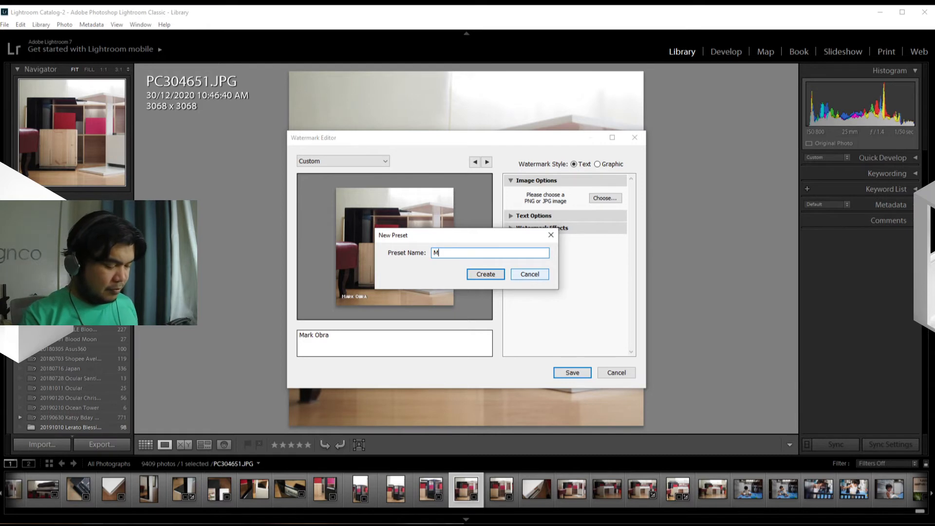
{"action": "type", "text": "Obra"}
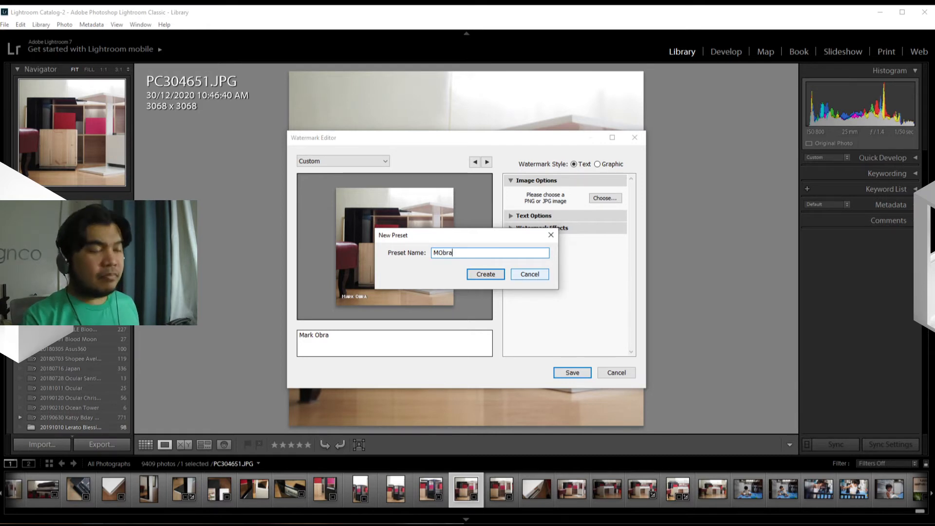
{"action": "type", "text": "Text"}
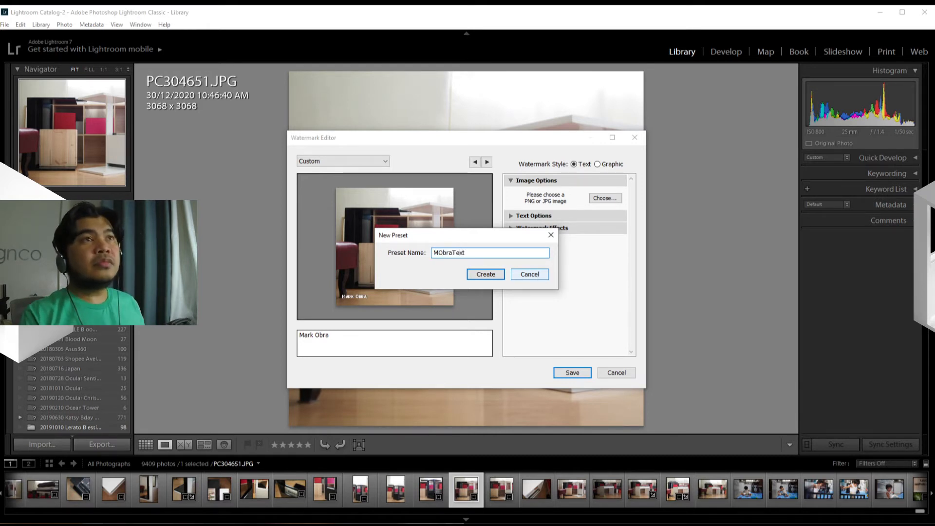
{"action": "left_click", "coordinate": [486, 277]}
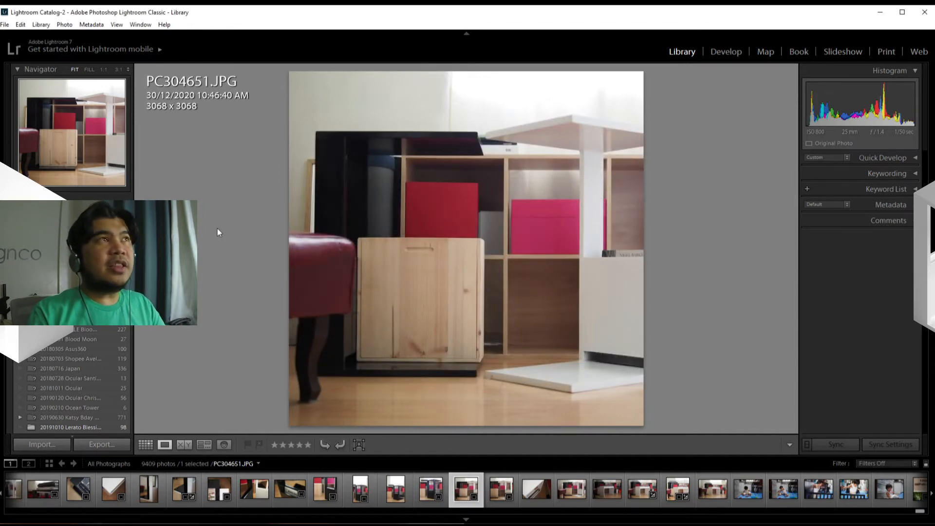
Reopen the Watermark Editor for the selected photo.
{"action": "left_click", "coordinate": [41, 24]}
{"action": "mouse_move", "coordinate": [29, 26]}
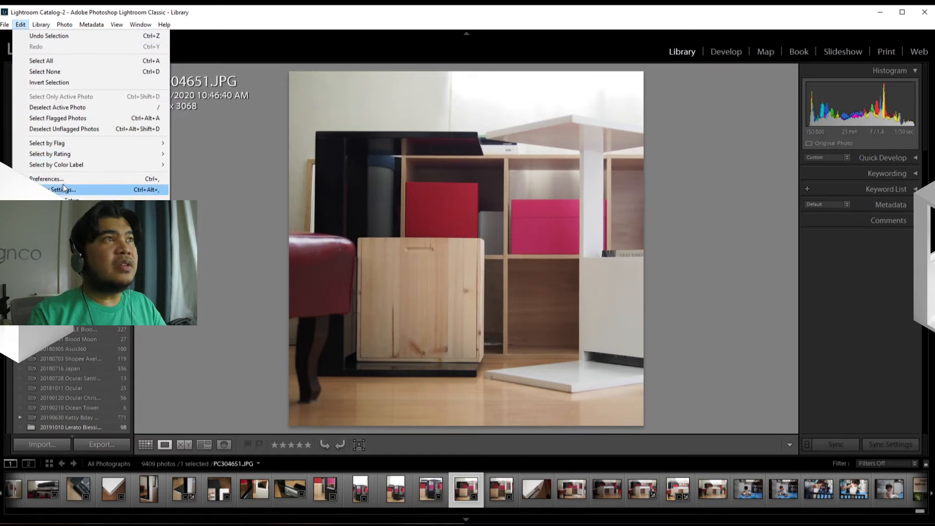
{"action": "left_click", "coordinate": [73, 211]}
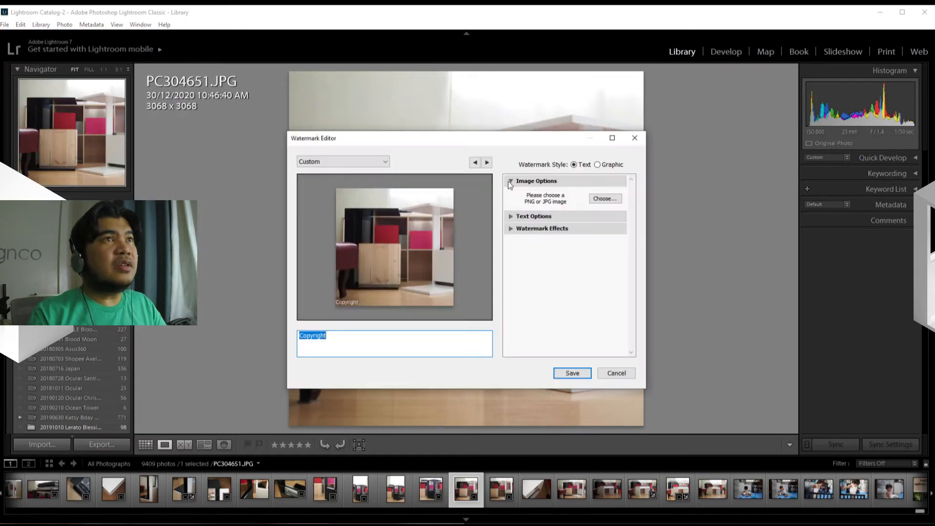
Load the saved text watermark preset in the Watermark Editor.
{"action": "left_click", "coordinate": [358, 165]}
{"action": "left_click", "coordinate": [347, 188]}
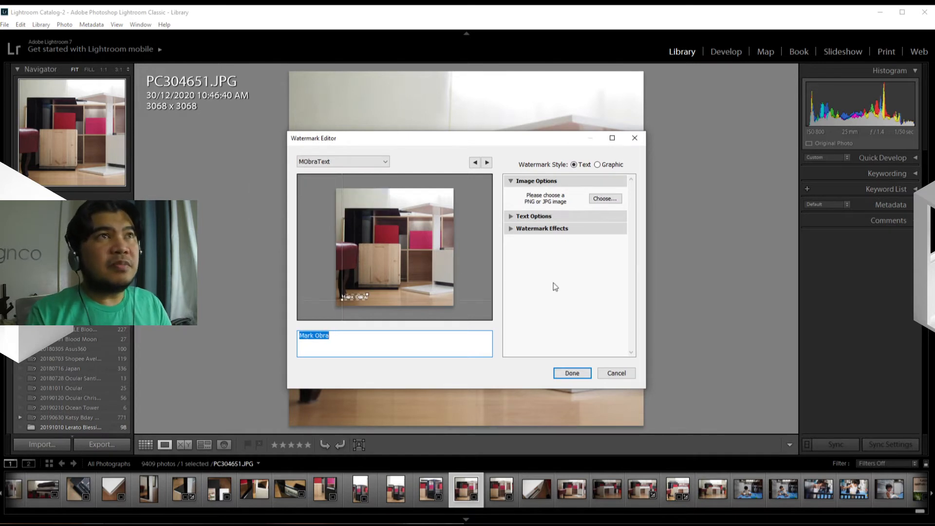
{"action": "left_click", "coordinate": [539, 264]}
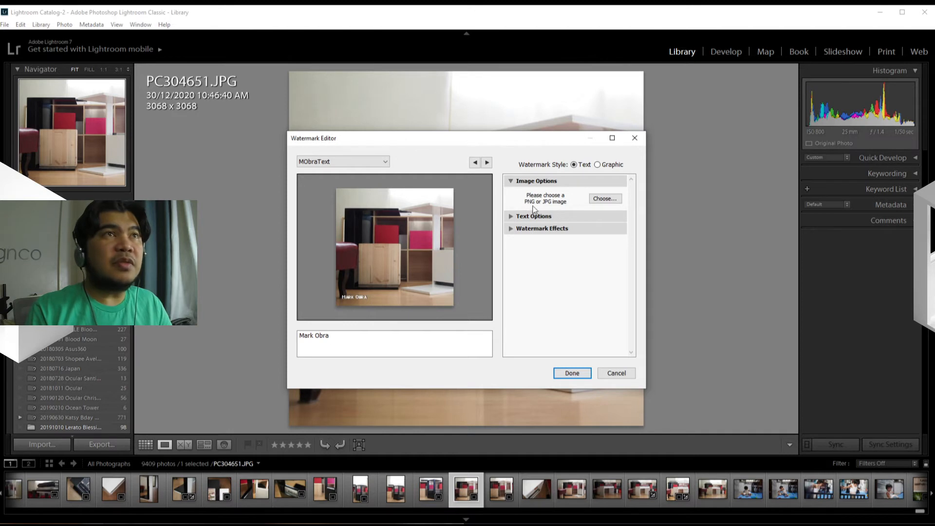
Load the dark signature PNG from the Pictures folder as the watermark graphic.
{"action": "left_click", "coordinate": [604, 199]}
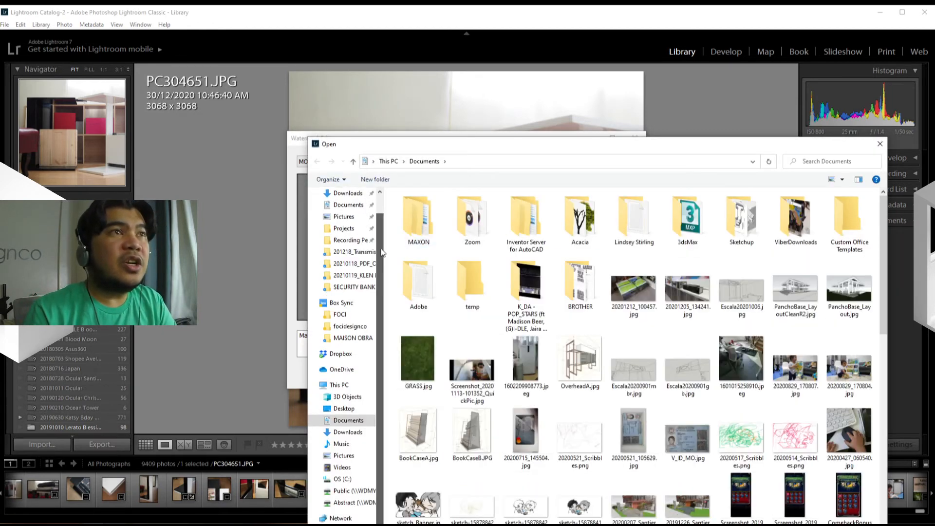
{"action": "scroll", "coordinate": [351, 316], "scroll_direction": "down", "scroll_amount": 1}
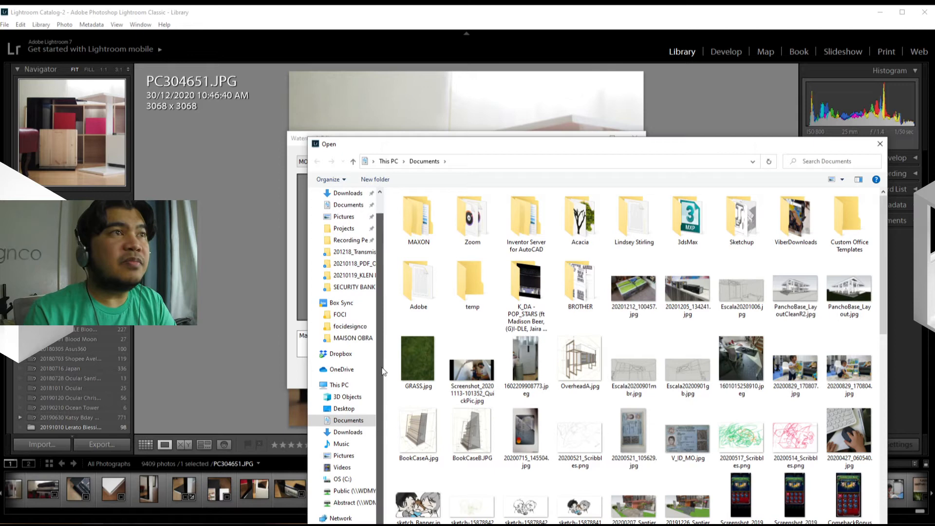
{"action": "left_click", "coordinate": [344, 455]}
{"action": "left_click", "coordinate": [528, 280]}
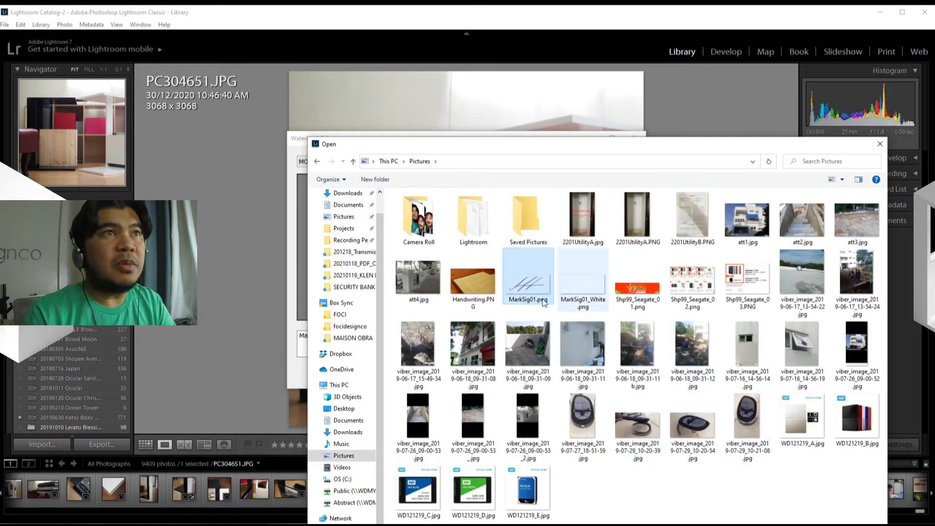
{"action": "double_click", "coordinate": [529, 280]}
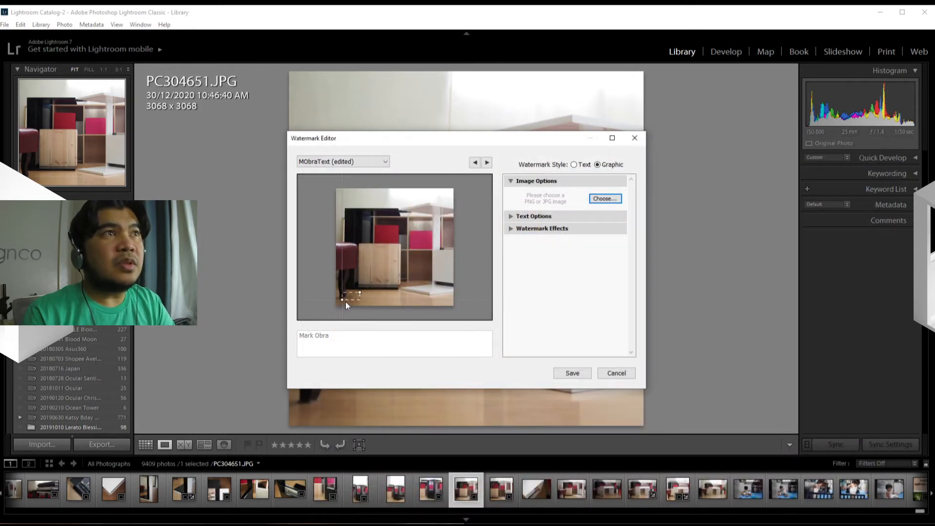
Choose the white signature PNG in the Pictures folder as the watermark graphic.
{"action": "left_click", "coordinate": [606, 199]}
{"action": "left_click", "coordinate": [583, 280]}
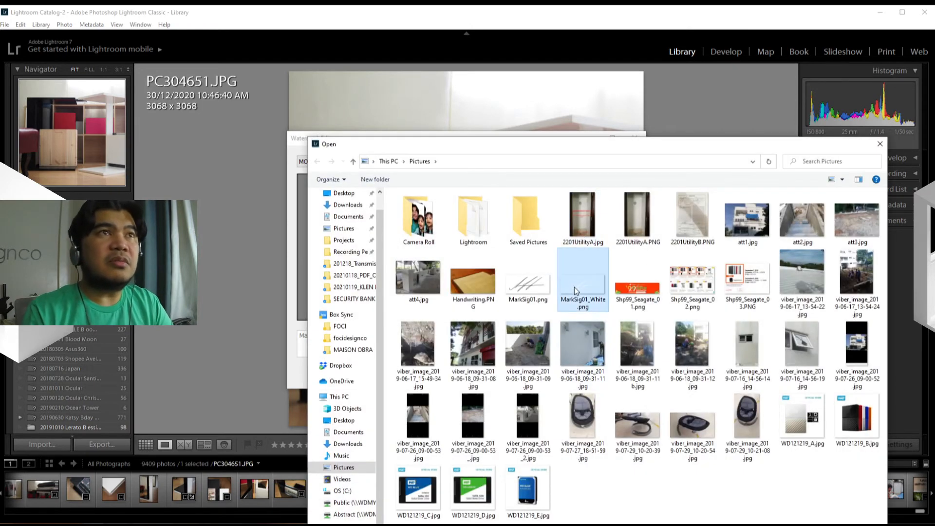
{"action": "left_click", "coordinate": [801, 525]}
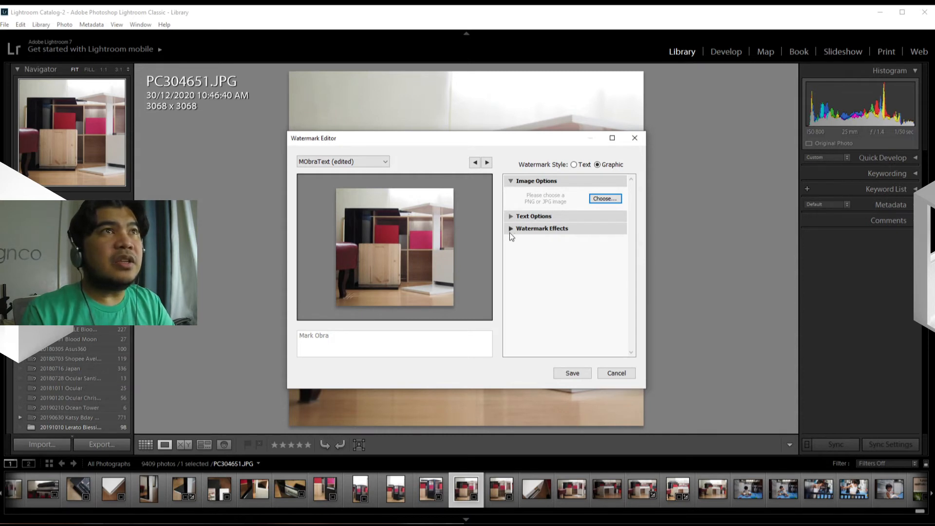
{"action": "left_click", "coordinate": [510, 216]}
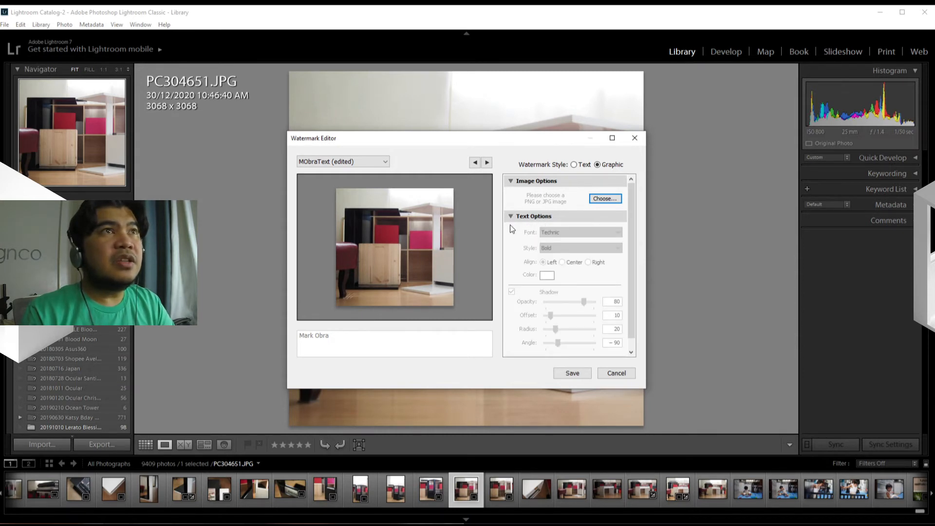
{"action": "scroll", "coordinate": [549, 310], "scroll_direction": "down", "scroll_amount": 2}
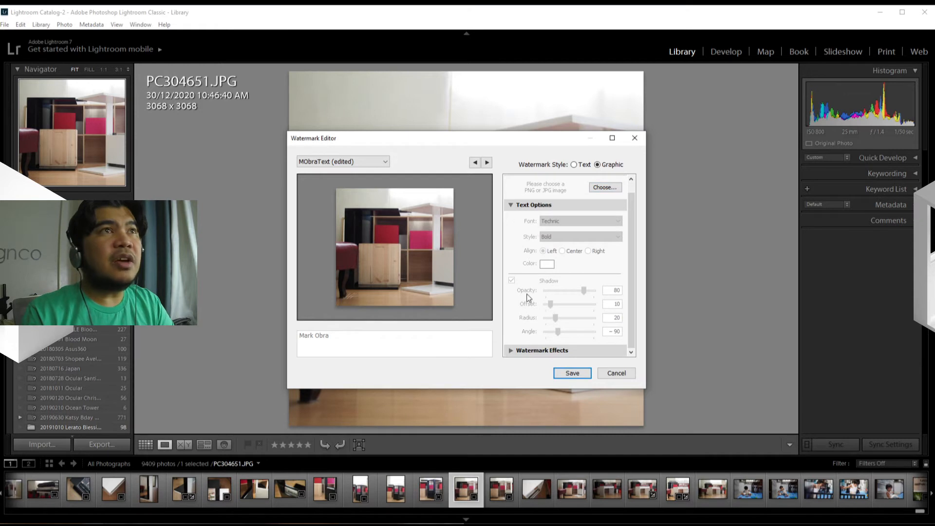
{"action": "left_click", "coordinate": [511, 205]}
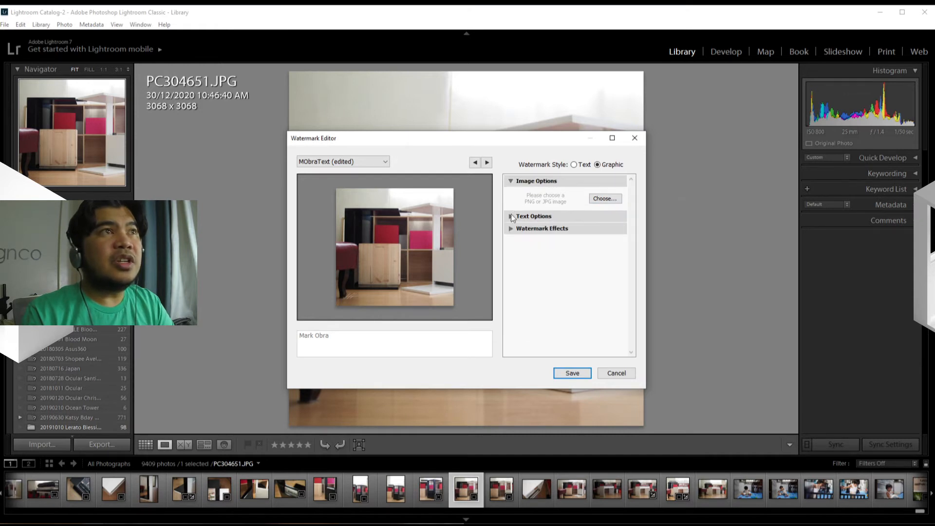
Set the signature watermark's proportional size to 20 and anchor it at the photo's bottom center.
{"action": "left_click", "coordinate": [510, 229]}
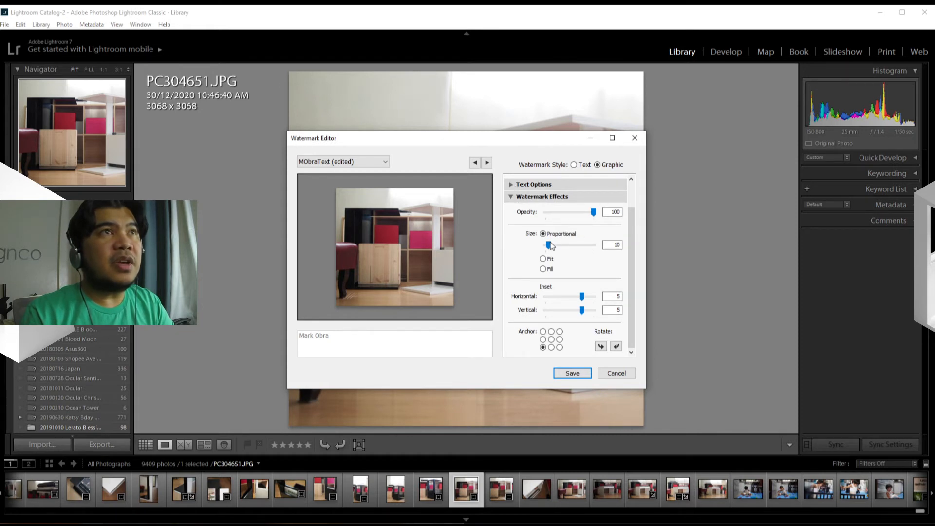
{"action": "left_click_drag", "start_coordinate": [550, 243], "coordinate": [553, 243]}
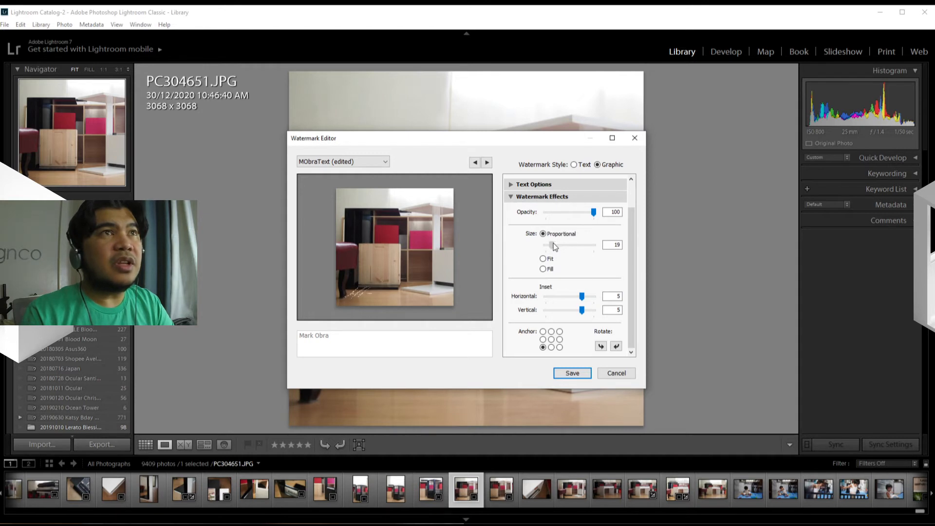
{"action": "left_click", "coordinate": [613, 245]}
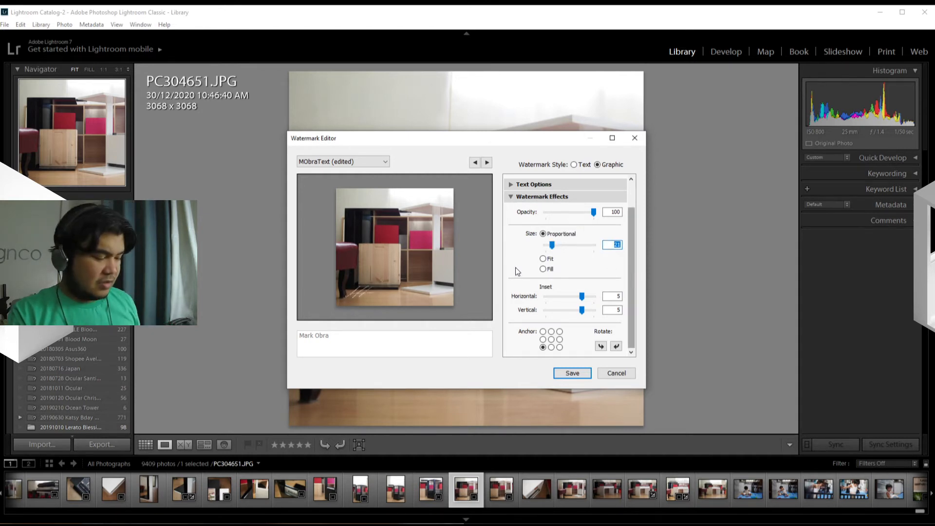
{"action": "type", "text": "20"}
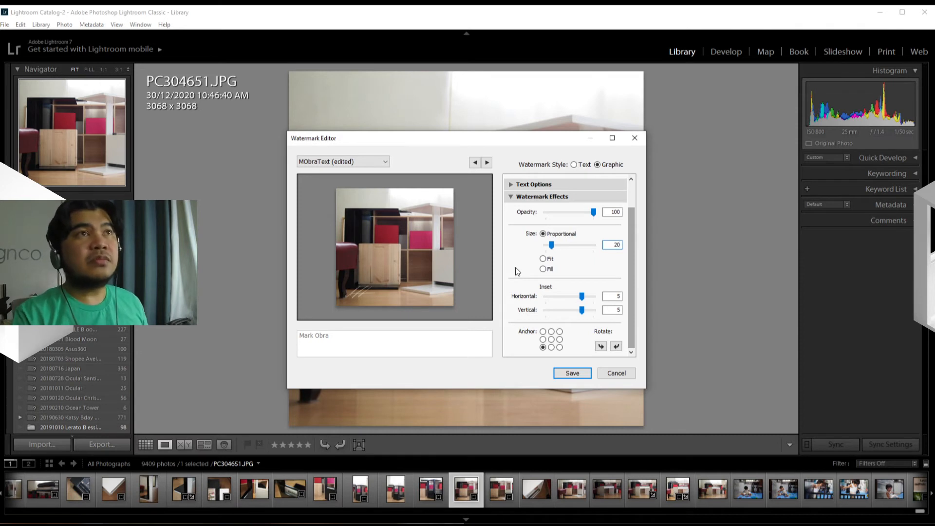
{"action": "left_click", "coordinate": [552, 347]}
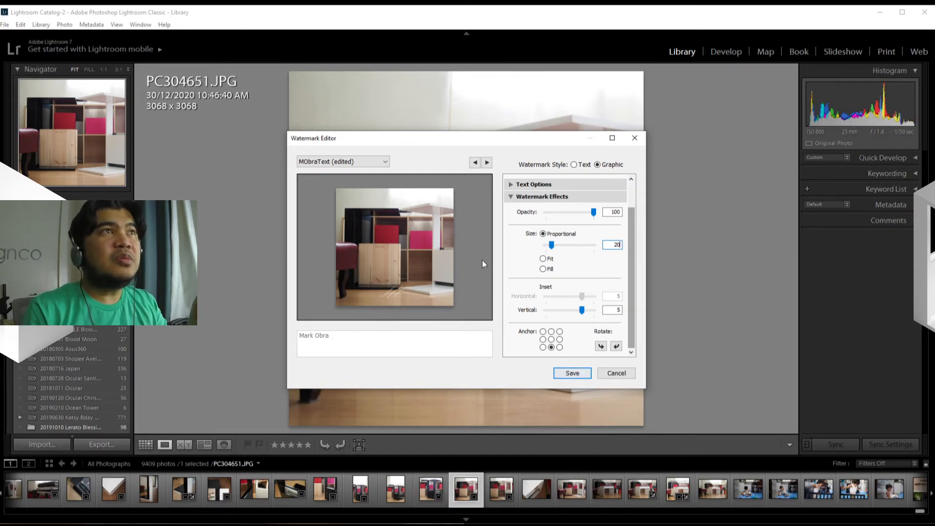
Save the watermark as a new preset named with the photographer's abbreviated name followed by "Sig".
{"action": "left_click", "coordinate": [575, 376]}
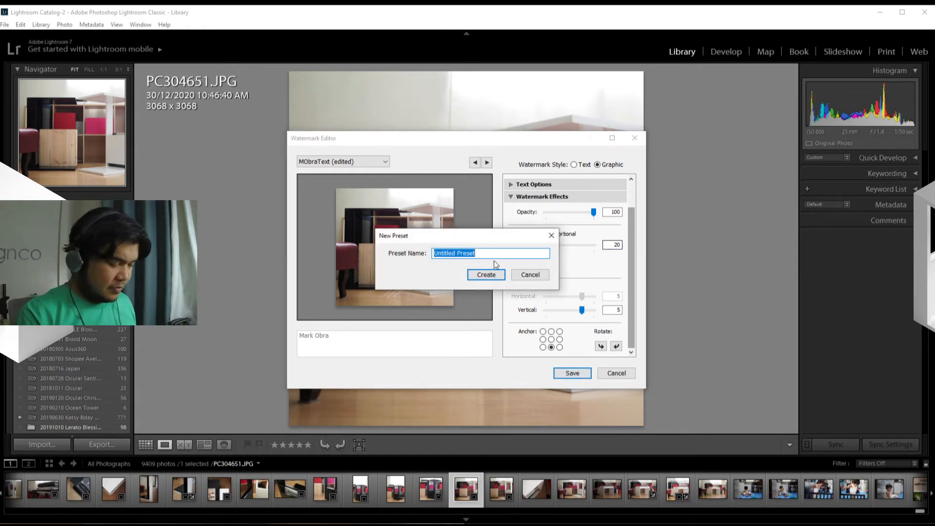
{"action": "type", "text": "MObraSig"}
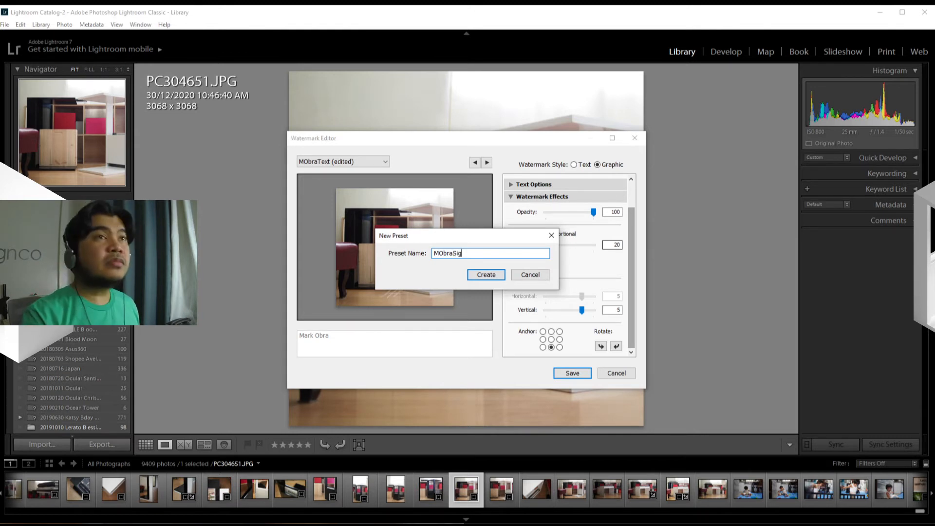
{"action": "left_click", "coordinate": [485, 278]}
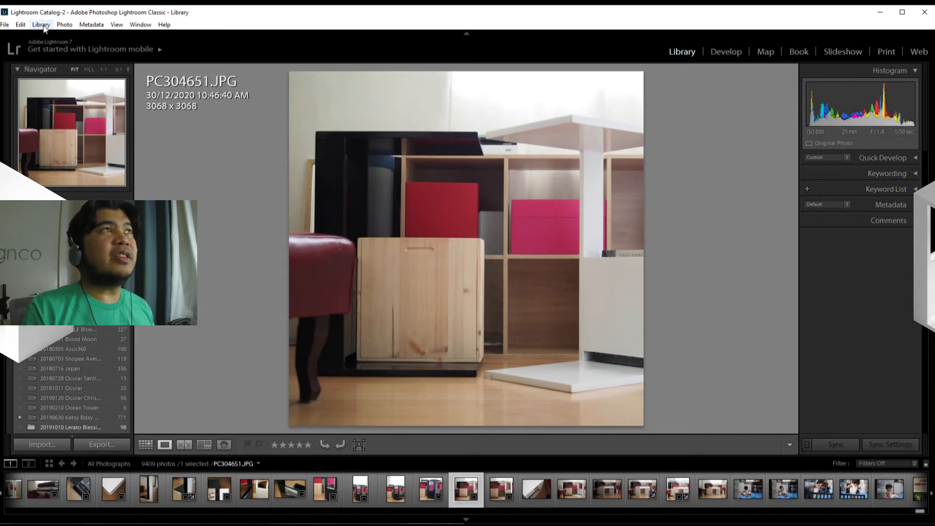
Start an export of the selected photo and enable watermarking with the new signature preset.
{"action": "left_click", "coordinate": [6, 26]}
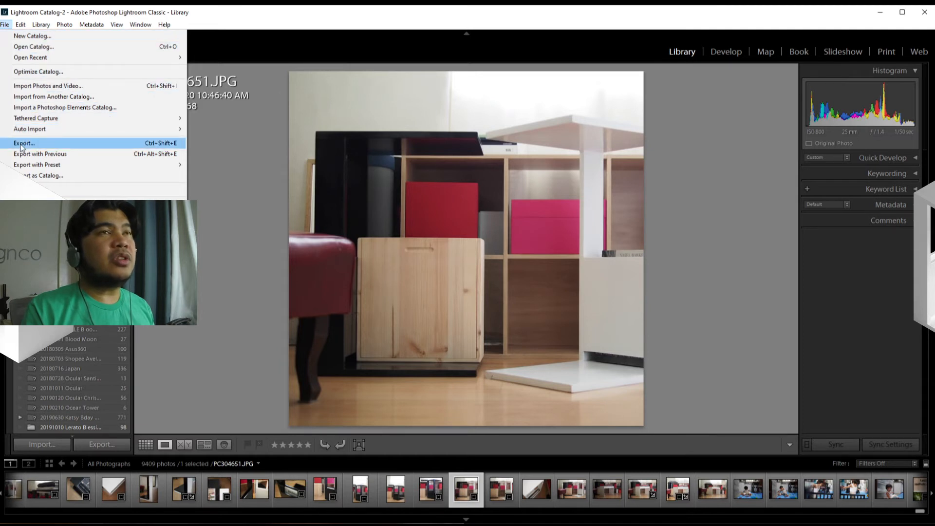
{"action": "left_click", "coordinate": [36, 144]}
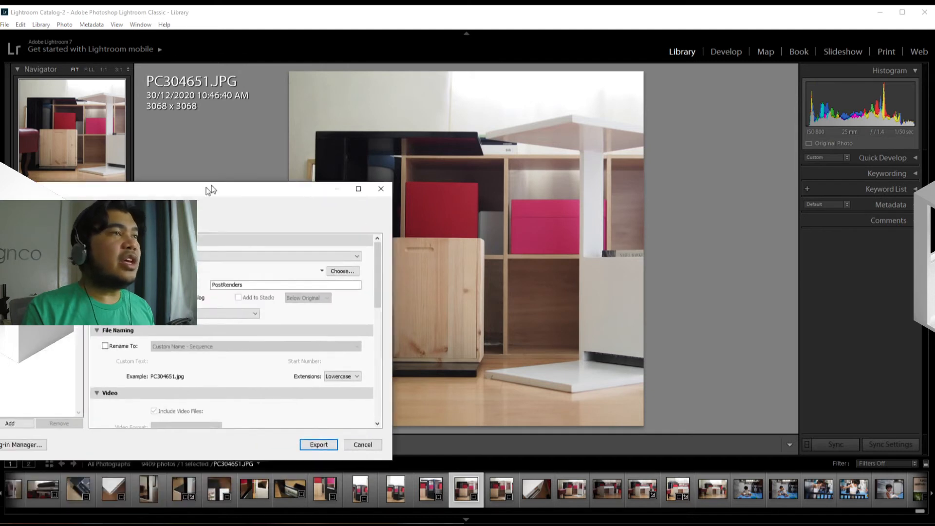
{"action": "left_click_drag", "start_coordinate": [211, 190], "coordinate": [502, 108]}
{"action": "scroll", "coordinate": [426, 302], "scroll_direction": "down", "scroll_amount": 10}
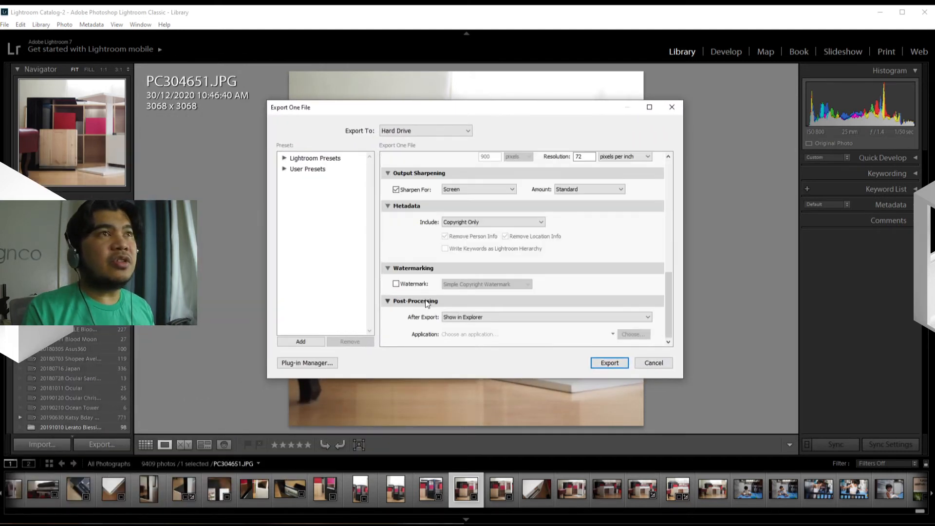
{"action": "left_click", "coordinate": [398, 287]}
{"action": "left_click", "coordinate": [490, 284]}
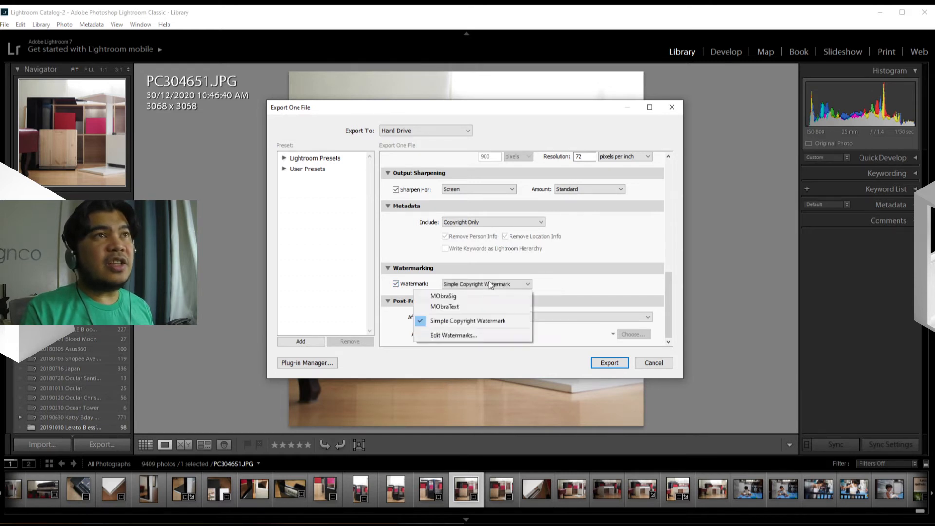
{"action": "left_click", "coordinate": [466, 296]}
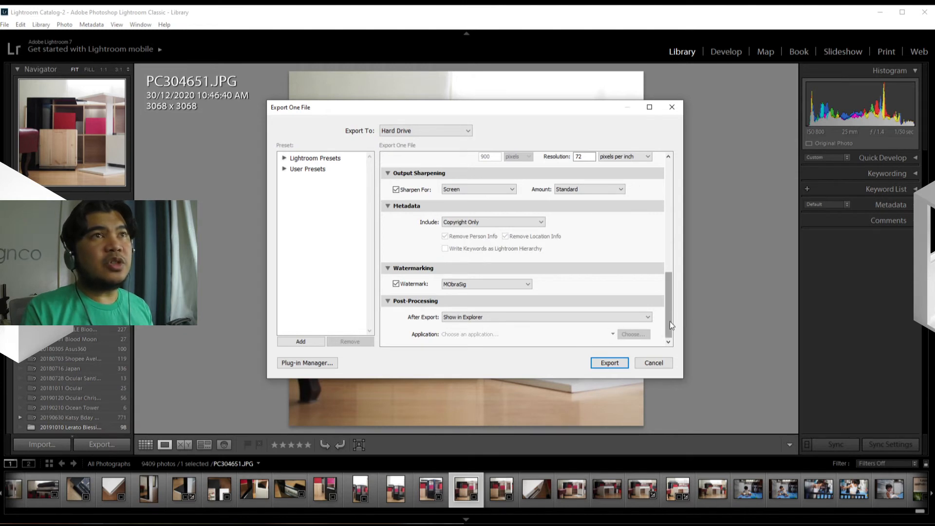
Turn off the subfolder option and export the photo to C:\Temp\Exports.
{"action": "left_click_drag", "start_coordinate": [670, 321], "coordinate": [655, 175]}
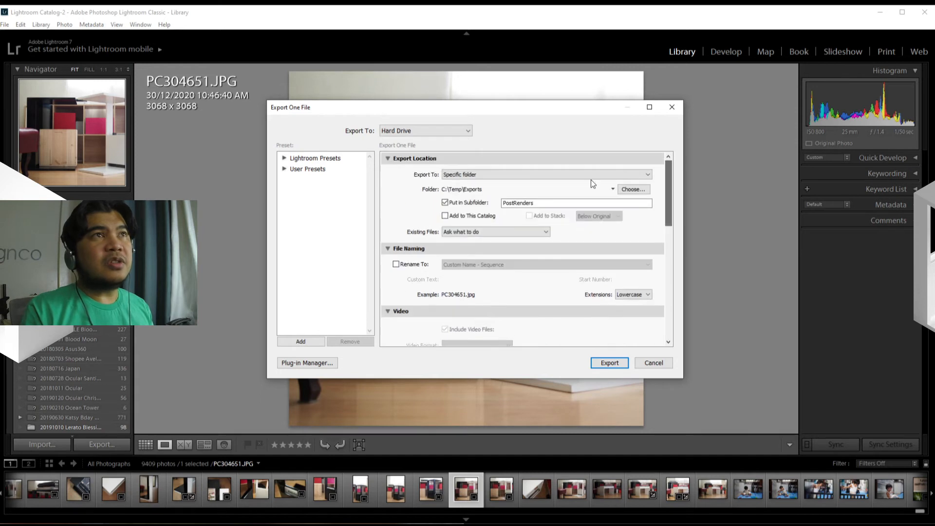
{"action": "left_click", "coordinate": [456, 203]}
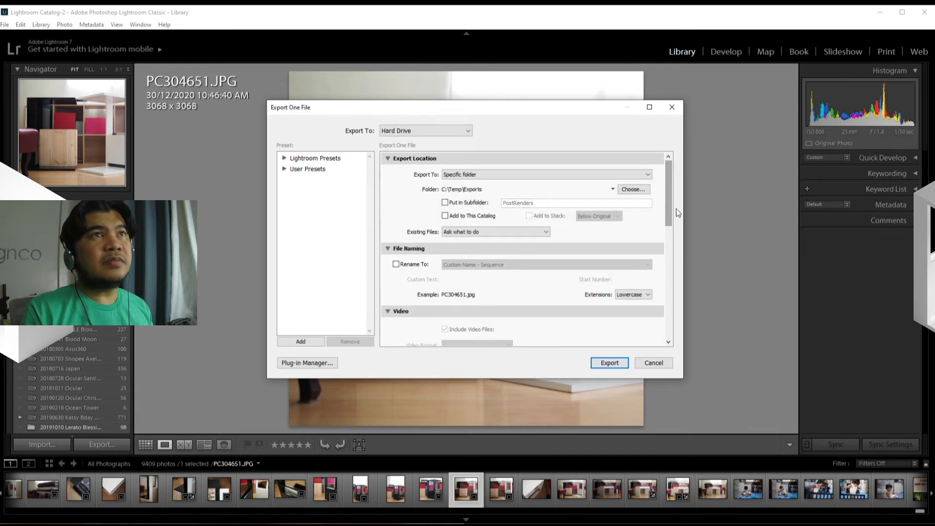
{"action": "left_click_drag", "start_coordinate": [667, 209], "coordinate": [656, 346]}
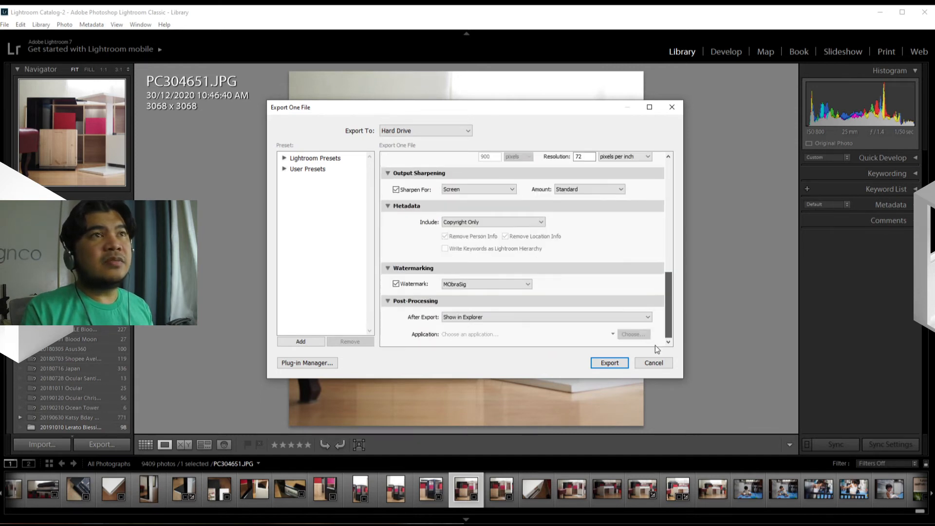
{"action": "left_click", "coordinate": [609, 364]}
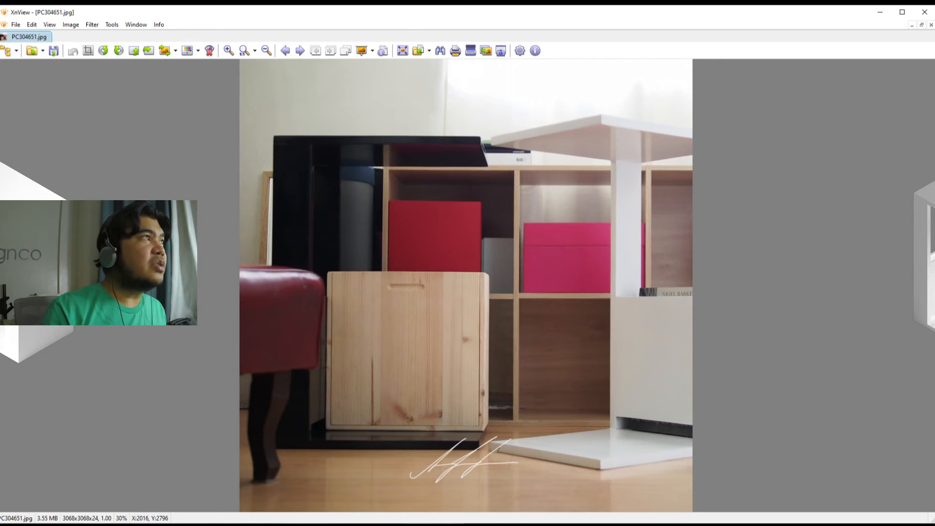
{"action": "left_click_drag", "start_coordinate": [0, 154], "coordinate": [341, 87]}
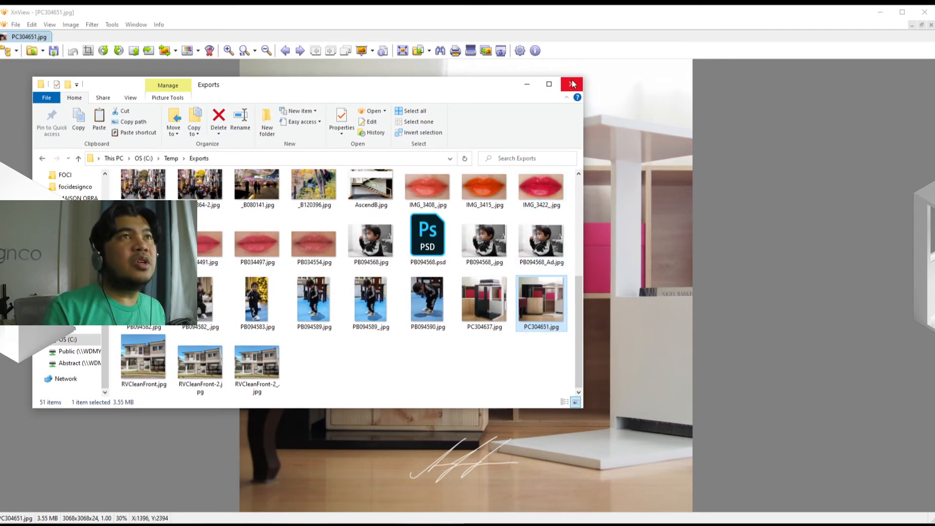
{"action": "left_click_drag", "start_coordinate": [454, 86], "coordinate": [0, 116]}
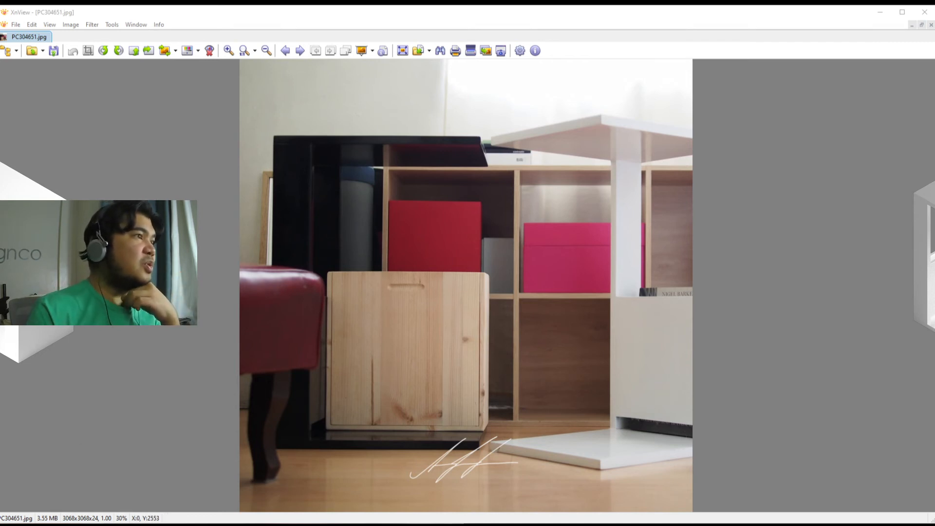
Switch to the browser and examine the watermark placement on the photos in the photographer's 500px profile.
{"action": "left_click_drag", "start_coordinate": [0, 506], "coordinate": [931, 1]}
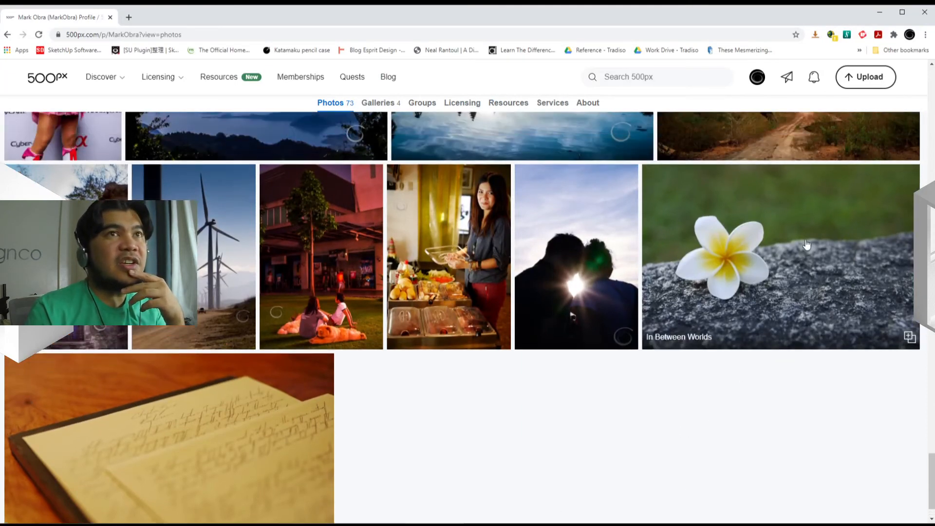
{"action": "scroll", "coordinate": [712, 341], "scroll_direction": "up", "scroll_amount": 1}
{"action": "scroll", "coordinate": [535, 341], "scroll_direction": "up", "scroll_amount": 1}
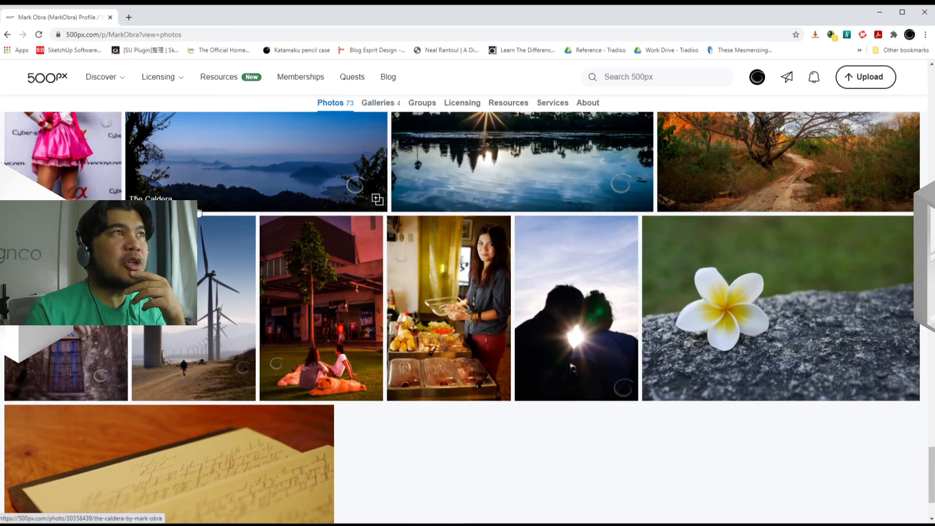
{"action": "scroll", "coordinate": [498, 422], "scroll_direction": "up", "scroll_amount": 3}
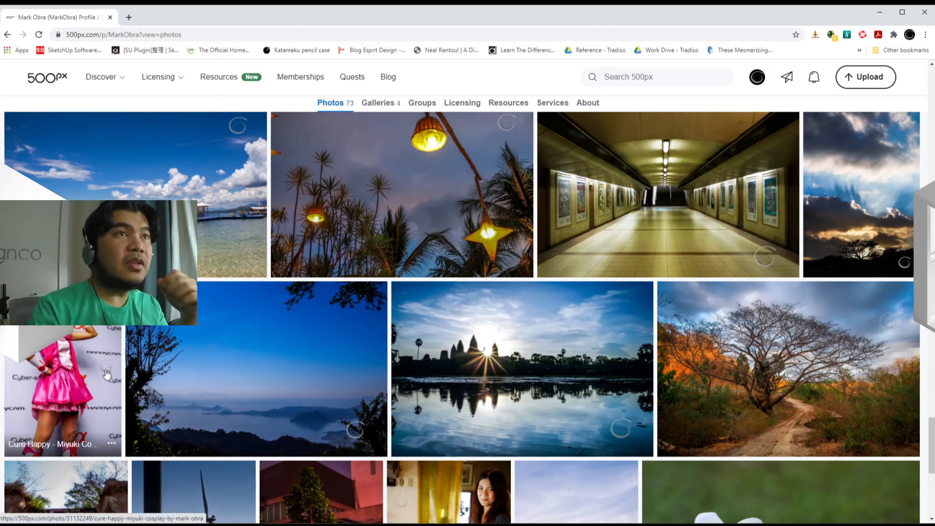
{"action": "scroll", "coordinate": [353, 451], "scroll_direction": "down", "scroll_amount": 4}
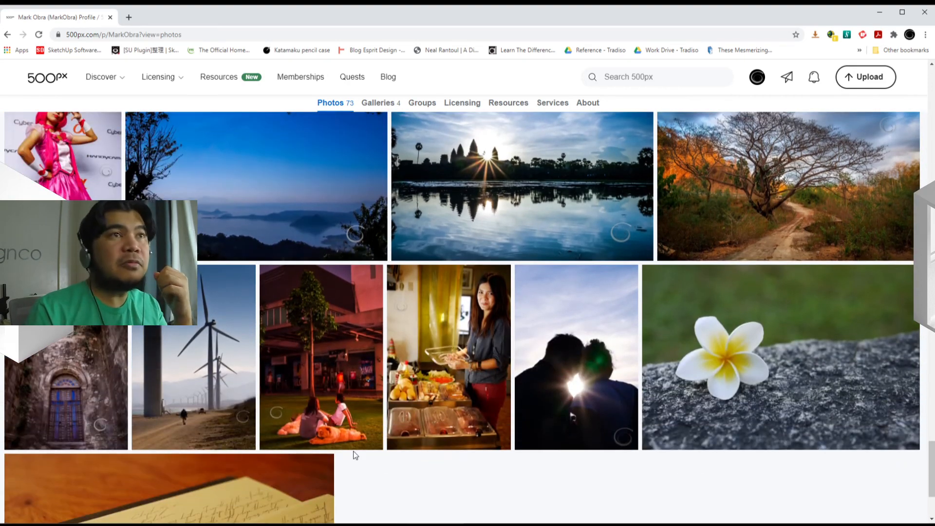
{"action": "scroll", "coordinate": [356, 455], "scroll_direction": "up", "scroll_amount": 2}
{"action": "scroll", "coordinate": [370, 387], "scroll_direction": "up", "scroll_amount": 2}
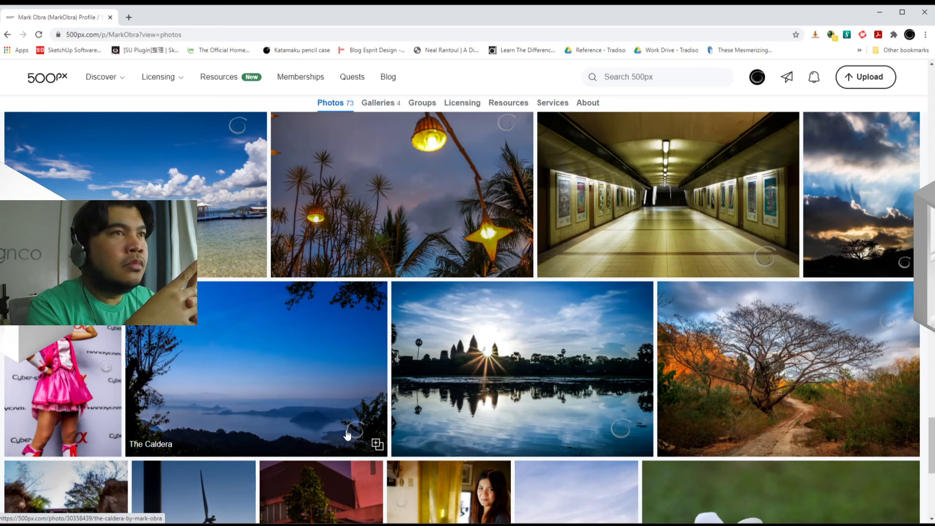
Examine how the circular watermark is placed on the oldest gallery photos and on the earlier rows above them.
{"action": "scroll", "coordinate": [356, 438], "scroll_direction": "down", "scroll_amount": 5}
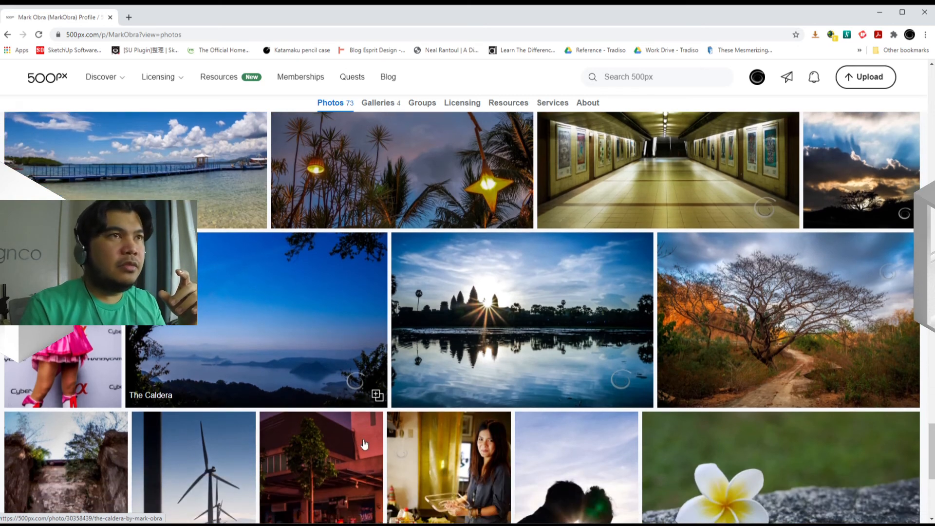
{"action": "scroll", "coordinate": [364, 447], "scroll_direction": "down", "scroll_amount": 1}
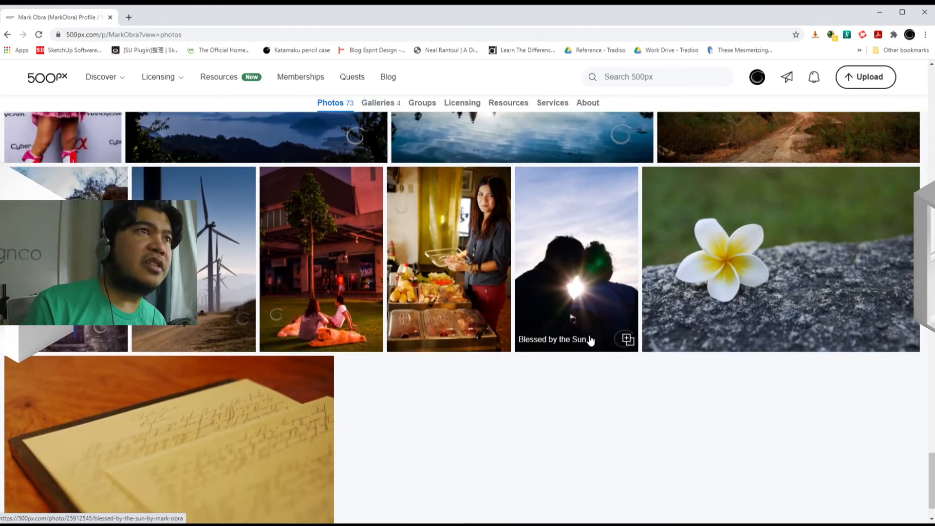
{"action": "scroll", "coordinate": [492, 392], "scroll_direction": "up", "scroll_amount": 1}
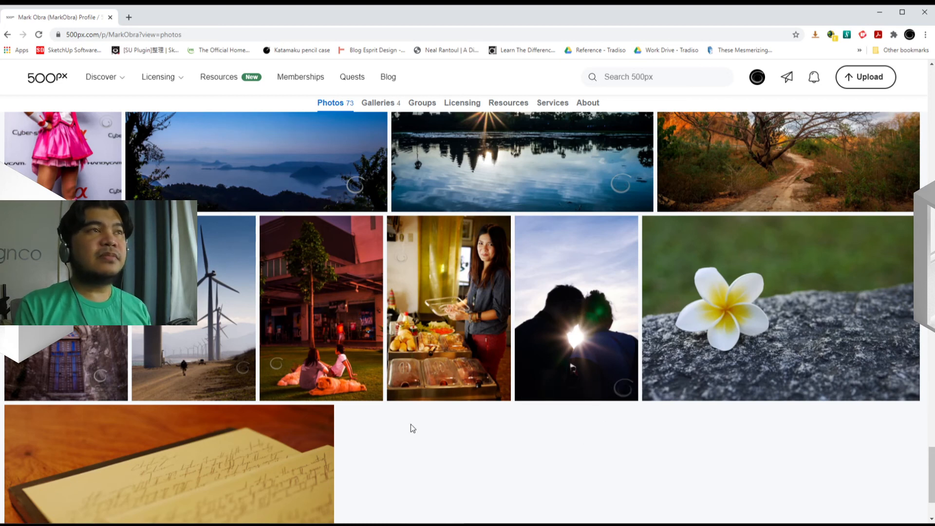
{"action": "scroll", "coordinate": [396, 456], "scroll_direction": "up", "scroll_amount": 2}
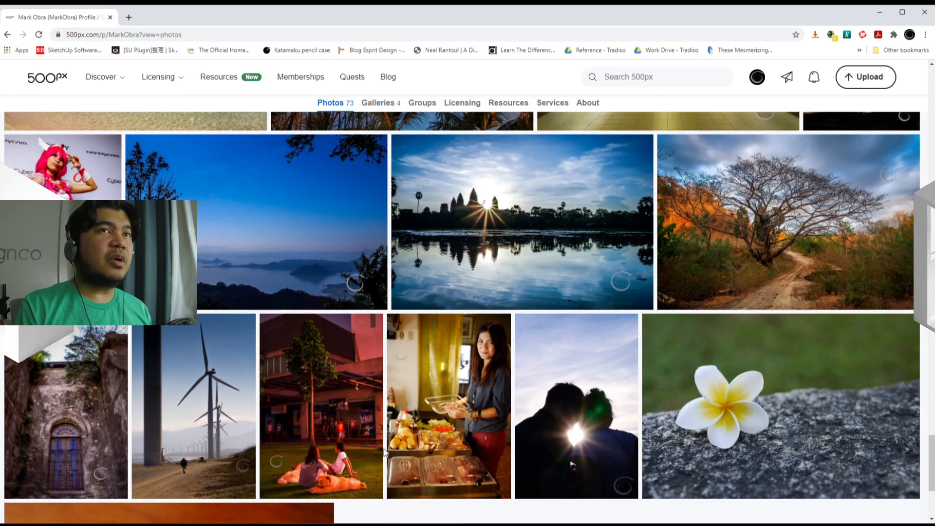
{"action": "scroll", "coordinate": [384, 452], "scroll_direction": "up", "scroll_amount": 1}
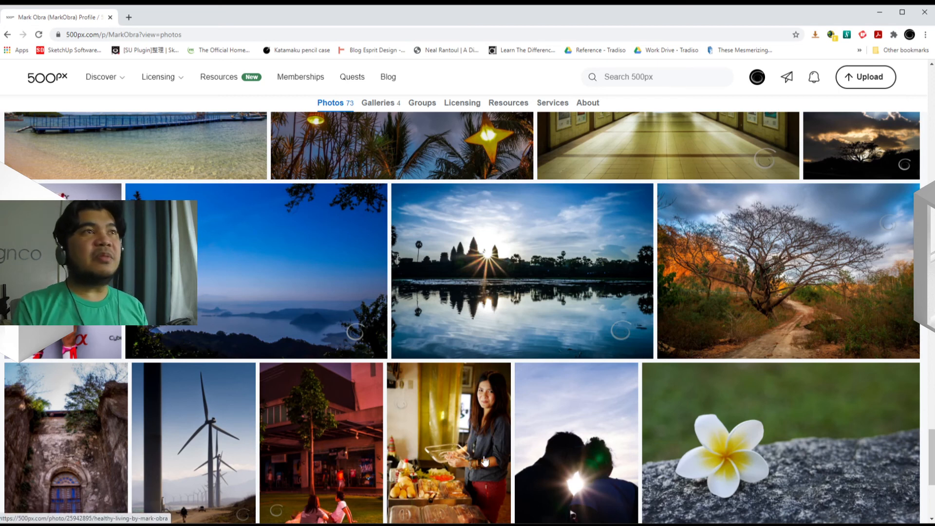
{"action": "scroll", "coordinate": [485, 462], "scroll_direction": "up", "scroll_amount": 4}
{"action": "scroll", "coordinate": [485, 462], "scroll_direction": "up", "scroll_amount": 5}
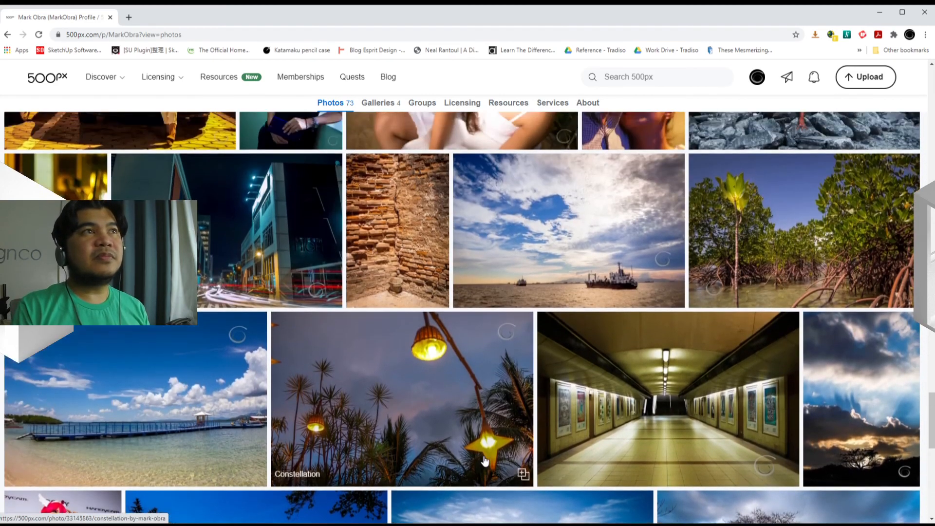
{"action": "scroll", "coordinate": [485, 462], "scroll_direction": "up", "scroll_amount": 10}
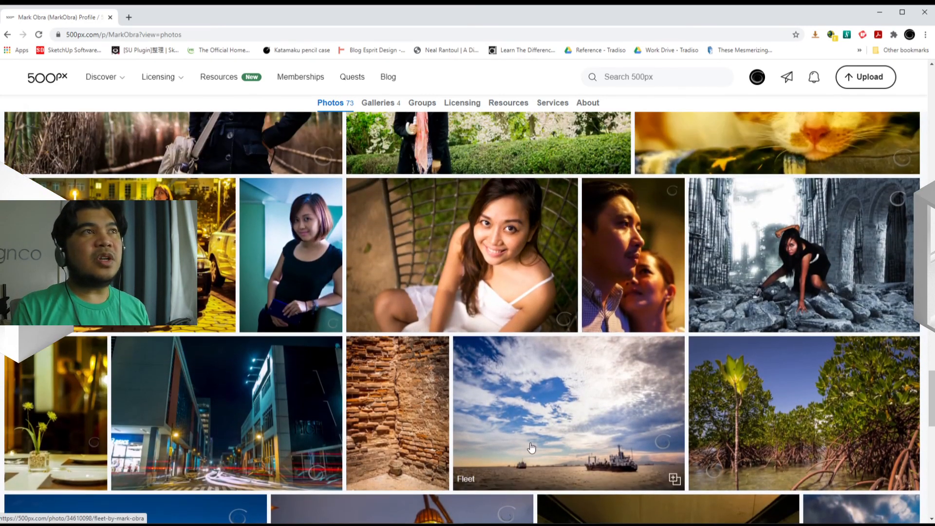
{"action": "scroll", "coordinate": [531, 447], "scroll_direction": "up", "scroll_amount": 12}
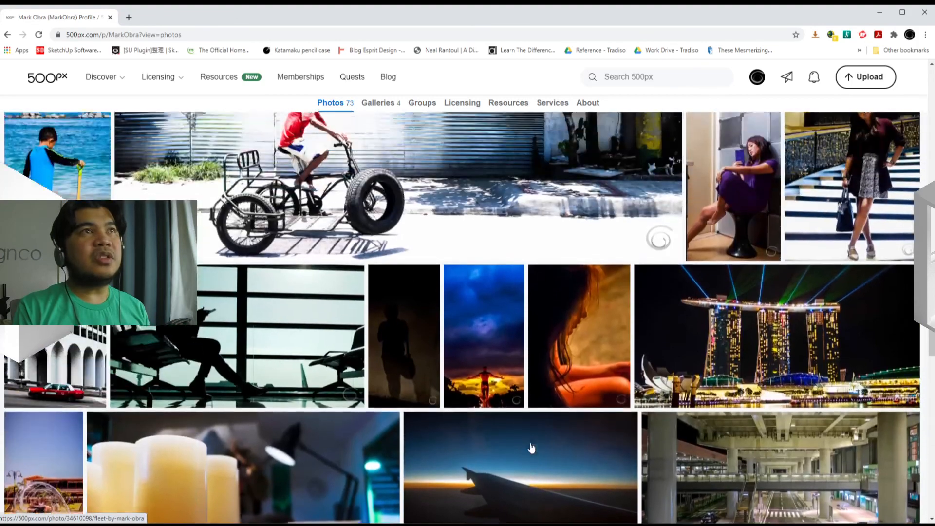
{"action": "scroll", "coordinate": [531, 447], "scroll_direction": "up", "scroll_amount": 1}
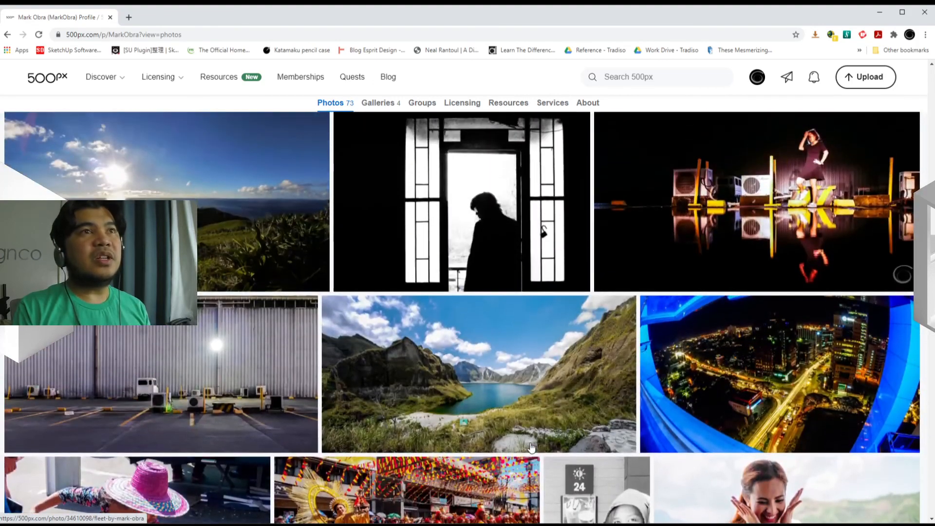
View the Pinatubo lake photo at full size to check its watermark, and return to the exported PC304651.jpg in XnView.
{"action": "left_click", "coordinate": [534, 378]}
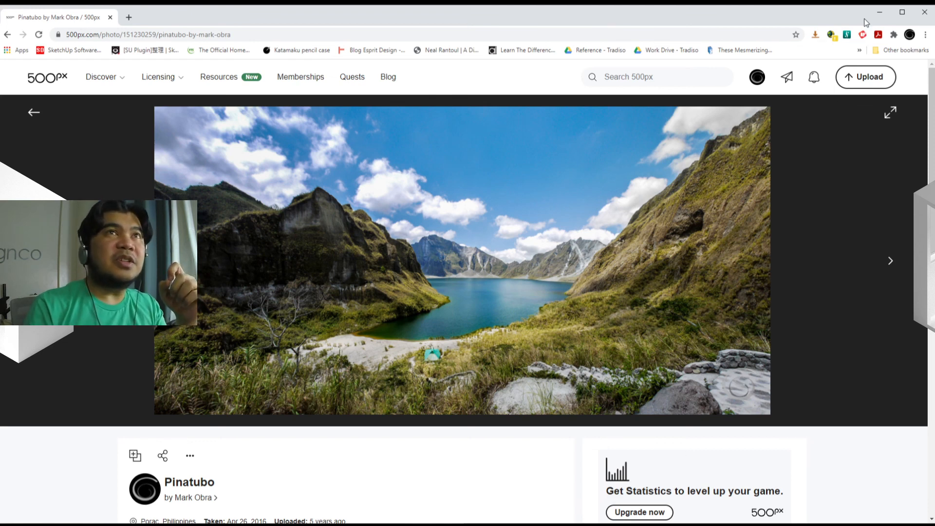
{"action": "left_click", "coordinate": [880, 12]}
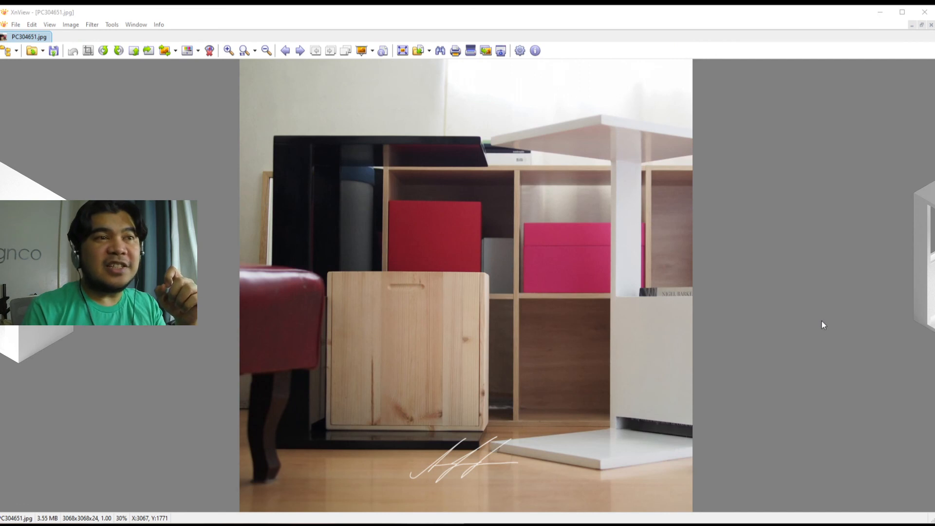